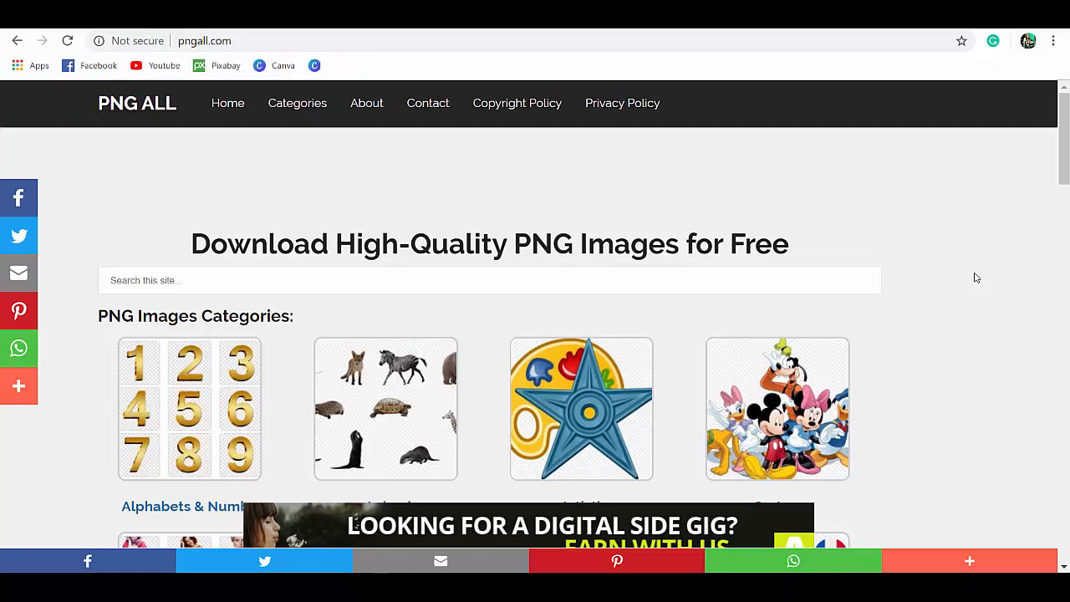
Browse the PNG image categories to the Internet category and open its Exclamation Mark PNG page.
{"action": "scroll", "coordinate": [974, 277], "scroll_direction": "down", "scroll_amount": 3}
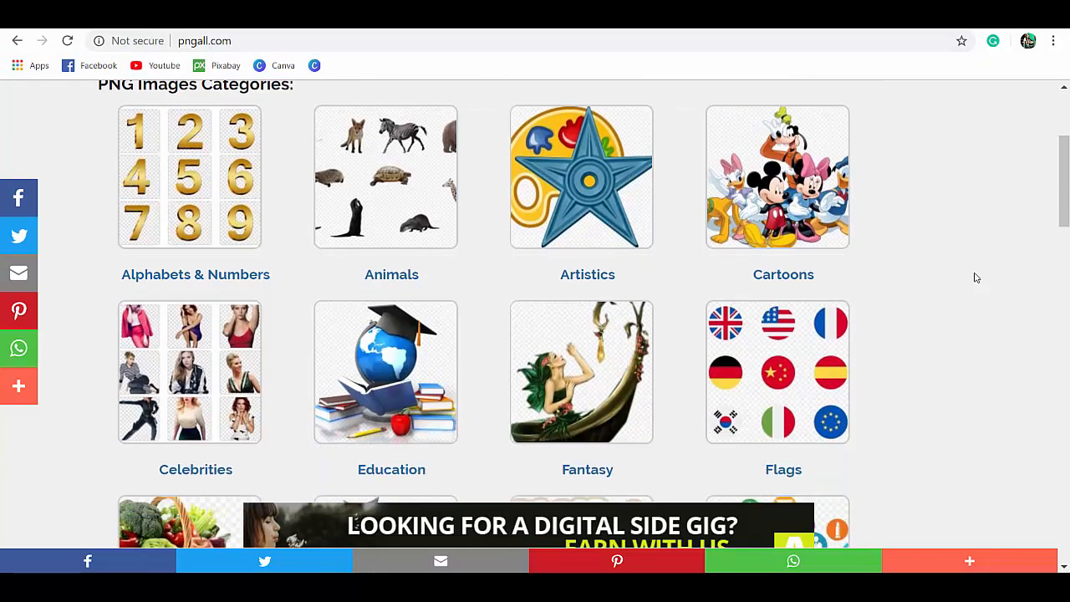
{"action": "scroll", "coordinate": [974, 277], "scroll_direction": "down", "scroll_amount": 3}
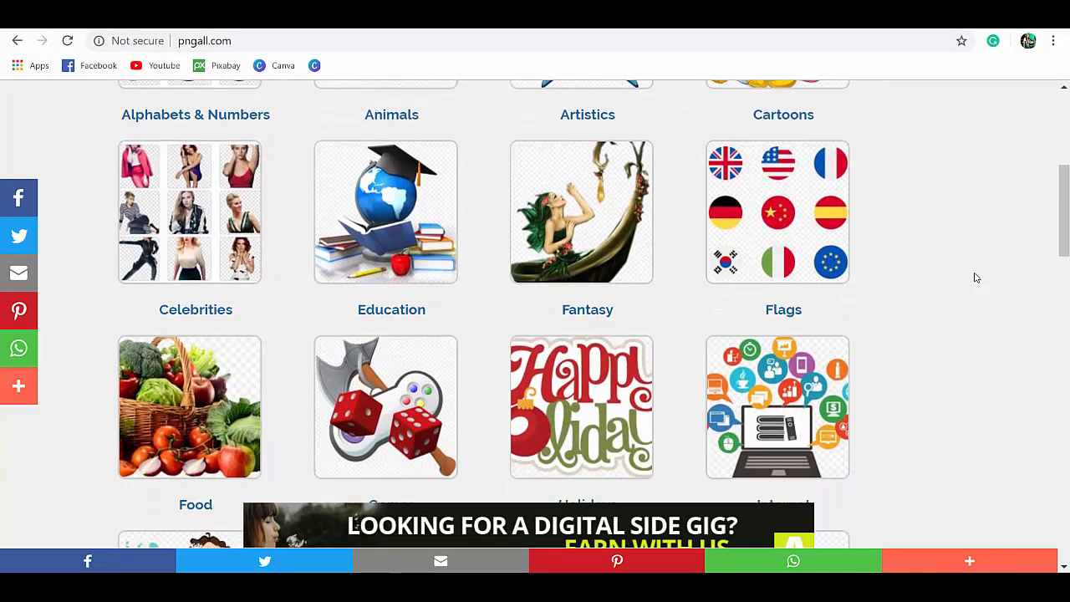
{"action": "scroll", "coordinate": [975, 277], "scroll_direction": "down", "scroll_amount": 1}
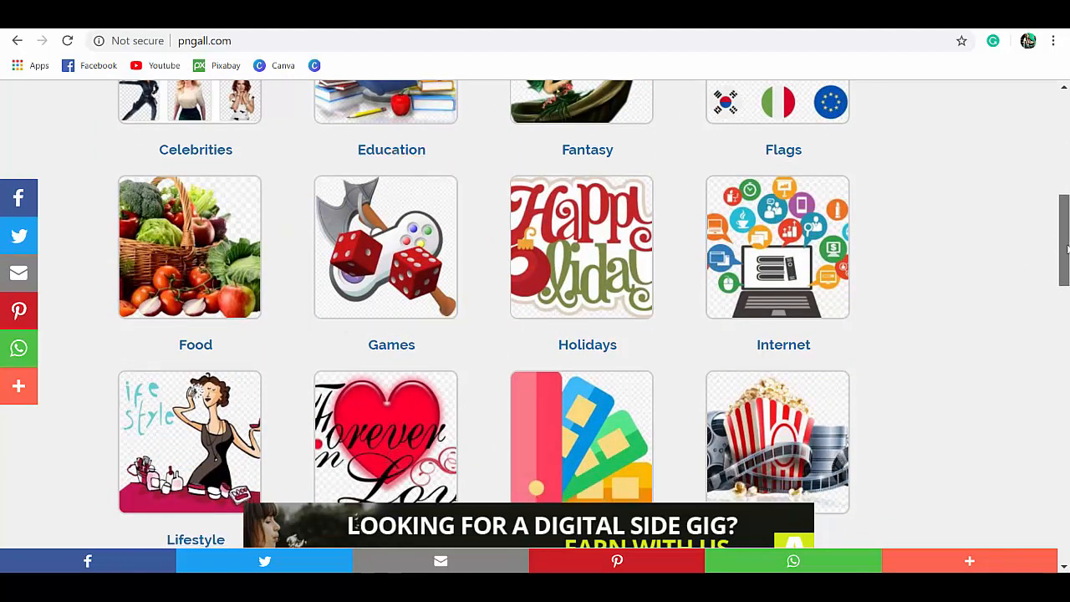
{"action": "left_click_drag", "start_coordinate": [1064, 245], "coordinate": [1064, 260]}
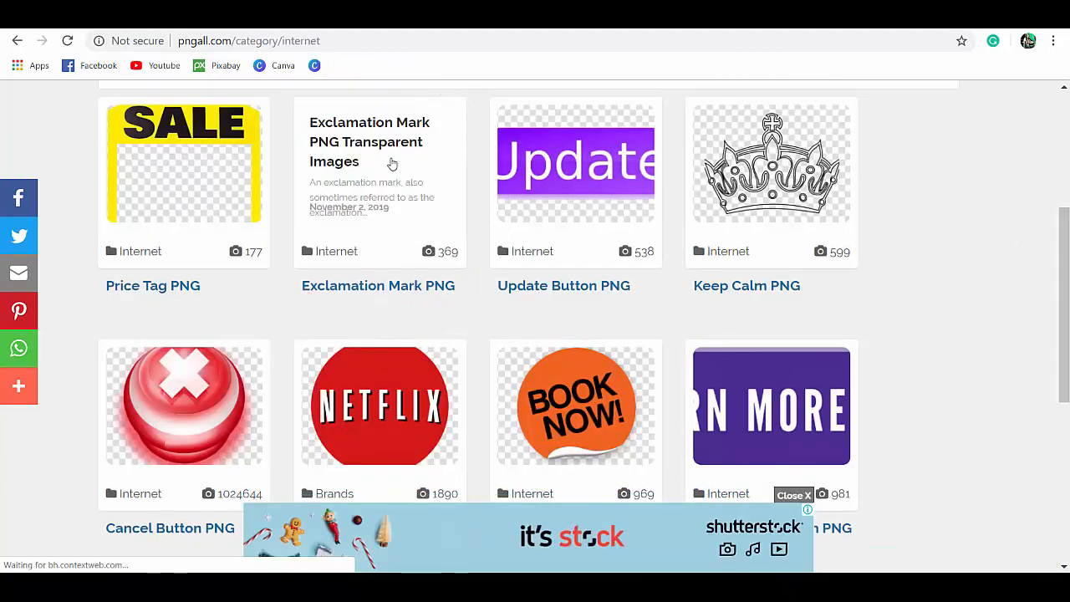
{"action": "left_click", "coordinate": [392, 163]}
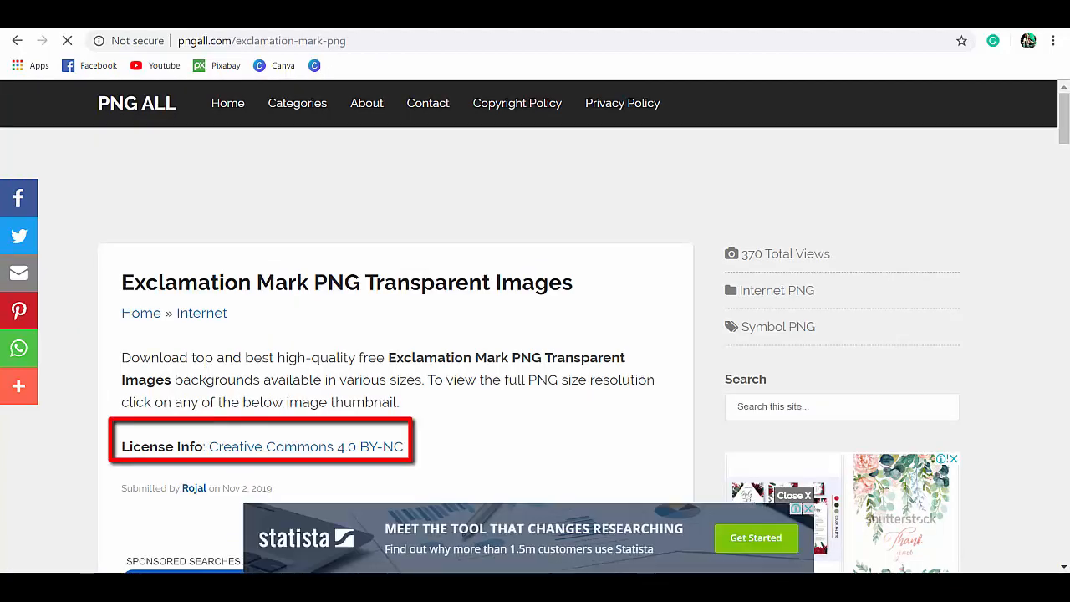
Download the 512 × 512 red triangle Exclamation Mark image as a PNG file and view it.
{"action": "scroll", "coordinate": [530, 349], "scroll_direction": "down", "scroll_amount": 15}
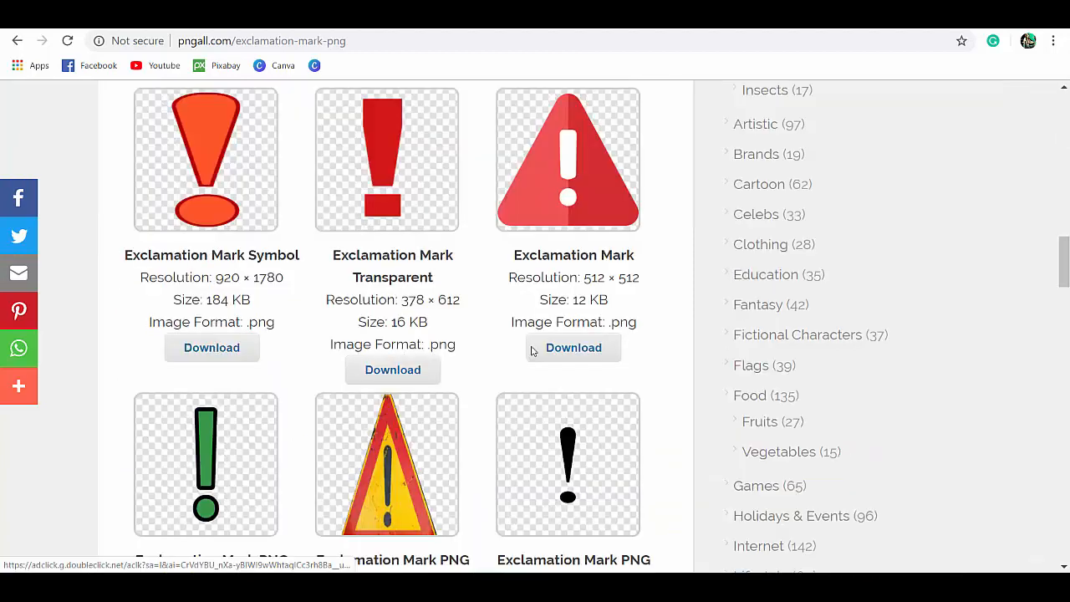
{"action": "left_click", "coordinate": [613, 356]}
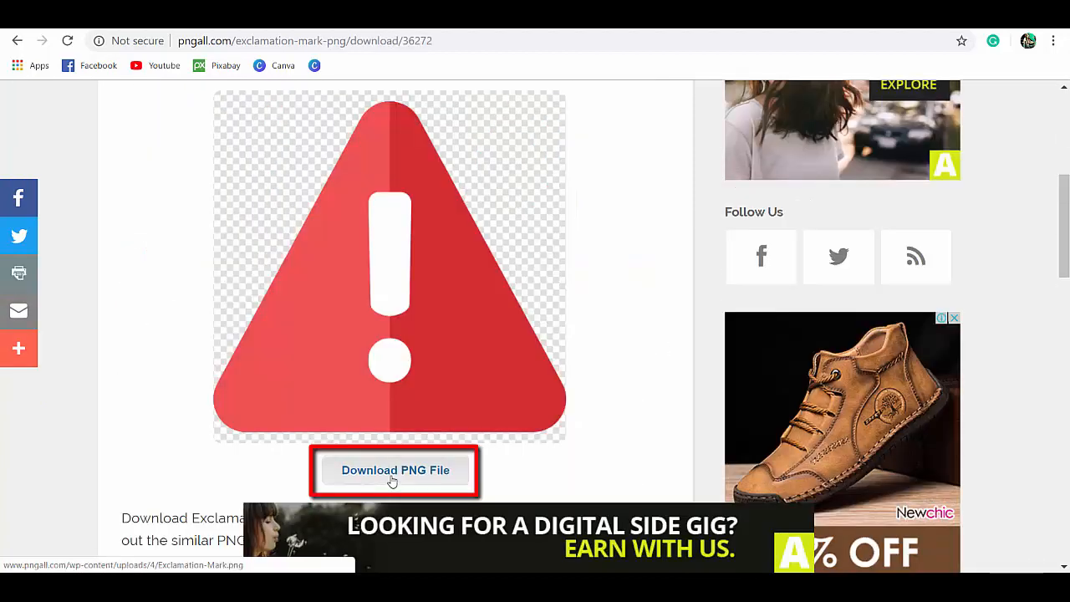
{"action": "left_click", "coordinate": [392, 482]}
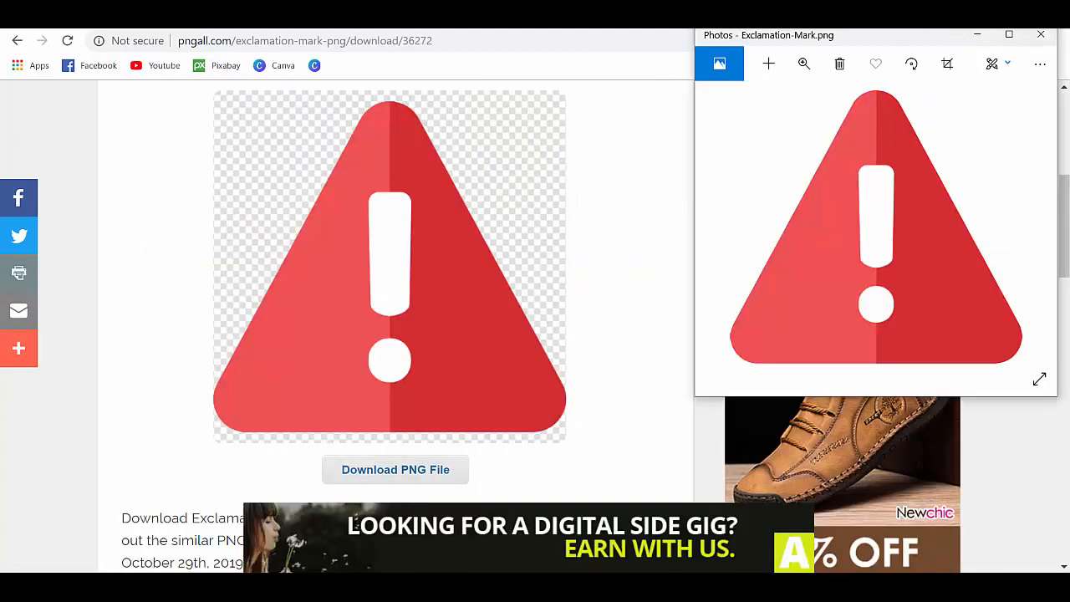
{"action": "left_click_drag", "start_coordinate": [847, 42], "coordinate": [358, 110]}
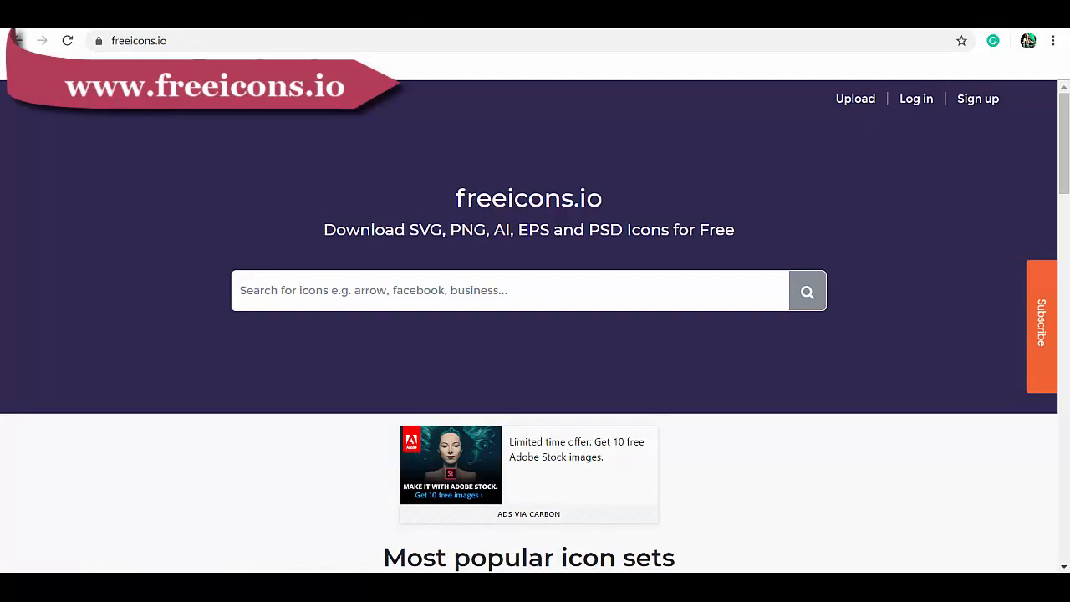
On freeicons.io, search for "website" and open the monitor icon with the code symbol.
{"action": "left_click", "coordinate": [1064, 269]}
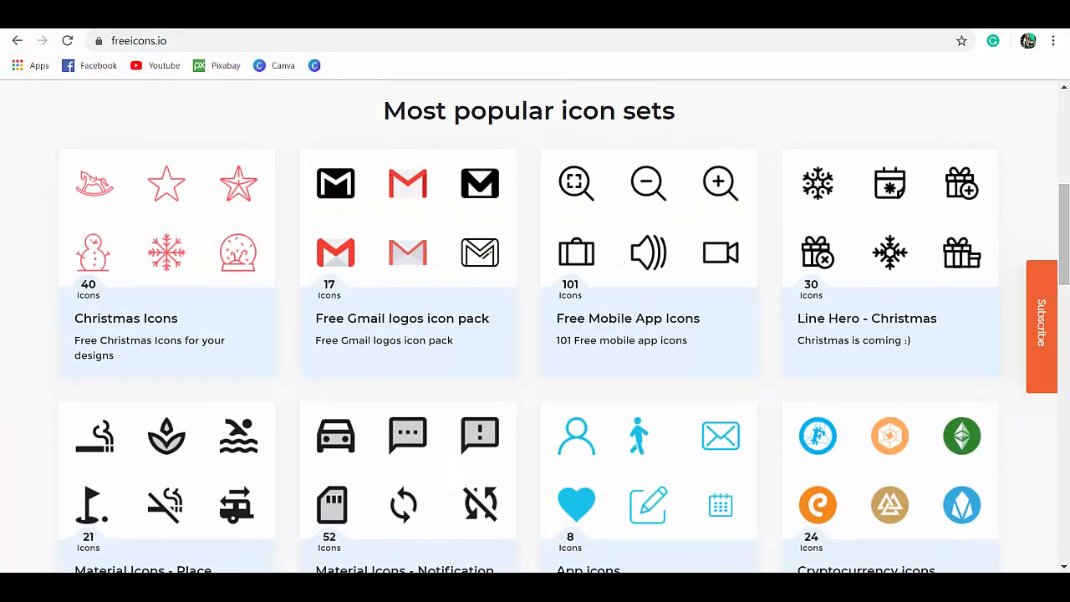
{"action": "scroll", "coordinate": [938, 224], "scroll_direction": "up", "scroll_amount": 5}
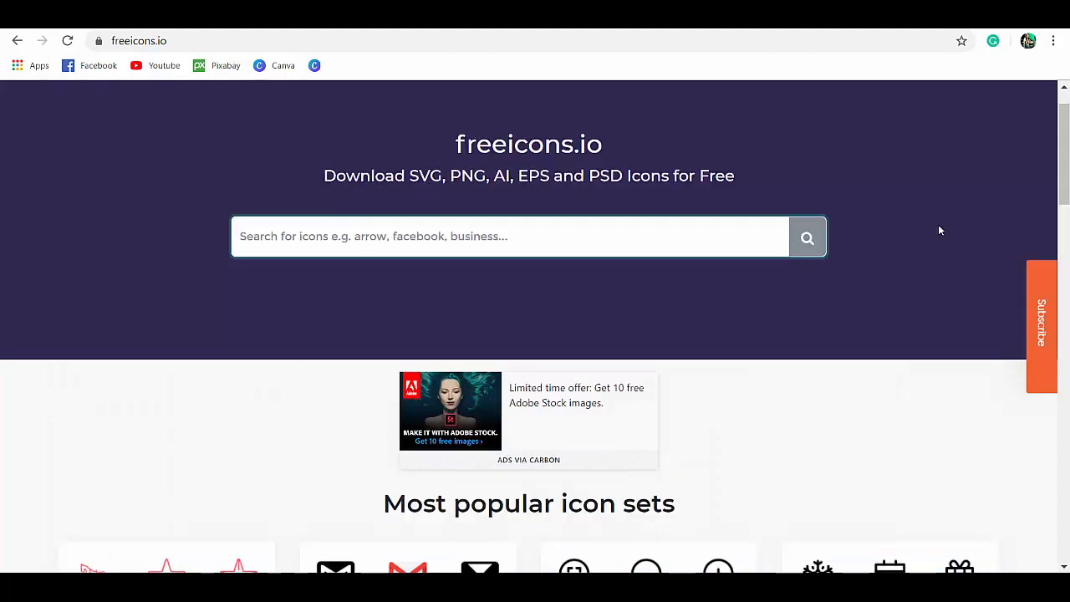
{"action": "type", "text": "website"}
{"action": "key", "text": "Return"}
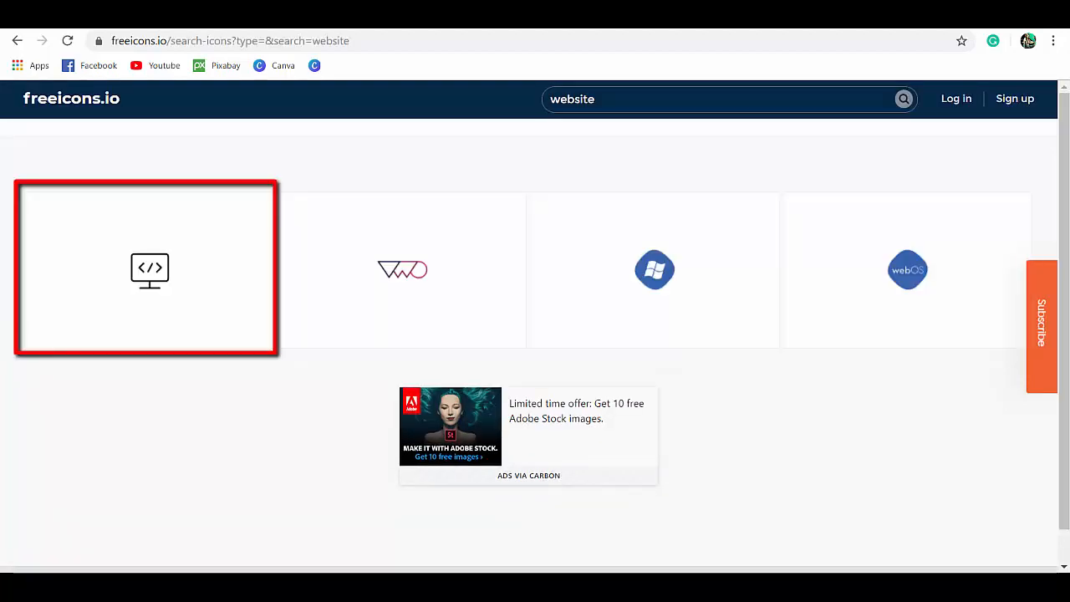
{"action": "left_click", "coordinate": [154, 271]}
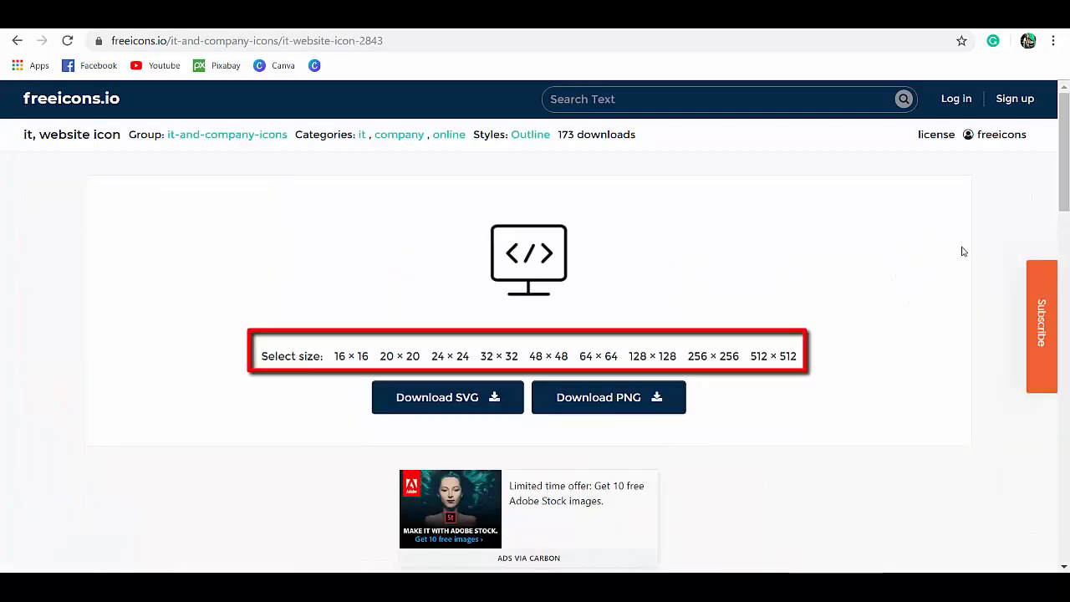
Preview the website icon at several sizes, including 32 × 32, 48 × 48, 64 × 64 and 256 × 256.
{"action": "left_click", "coordinate": [351, 502]}
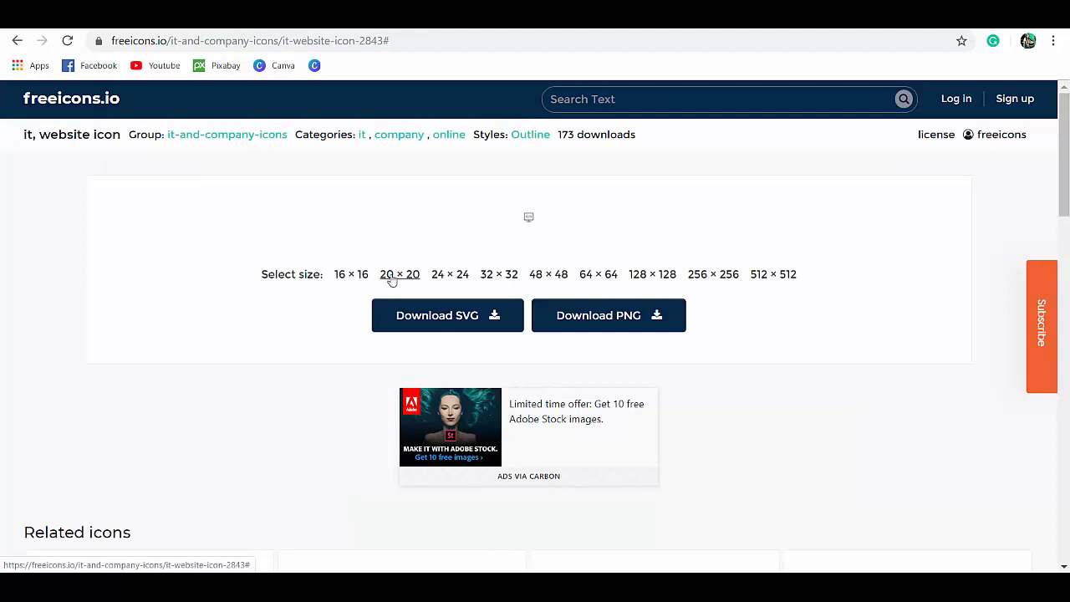
{"action": "left_click", "coordinate": [501, 277]}
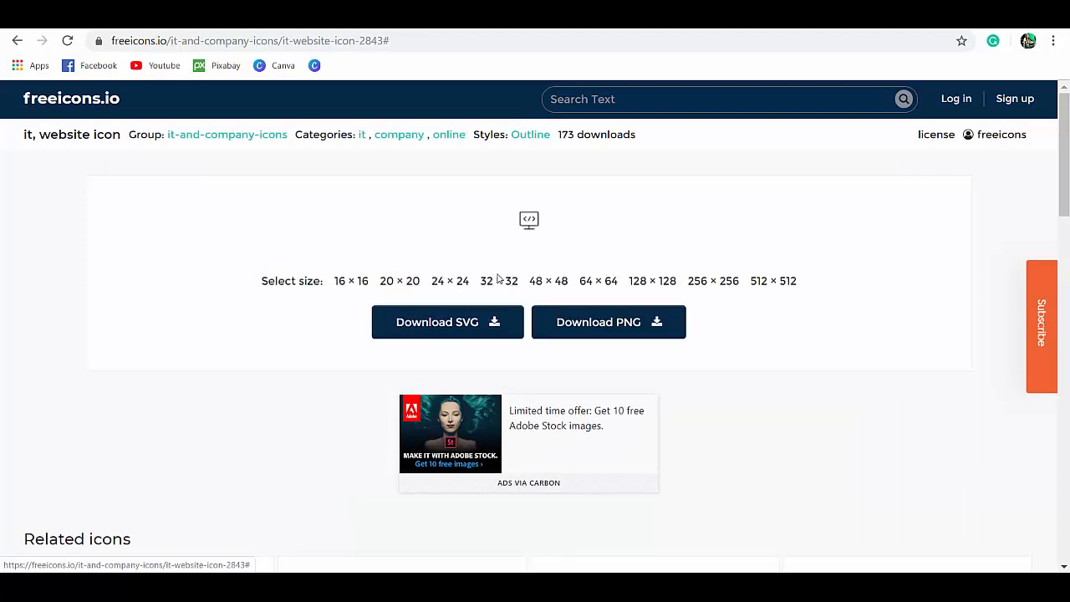
{"action": "left_click", "coordinate": [549, 282]}
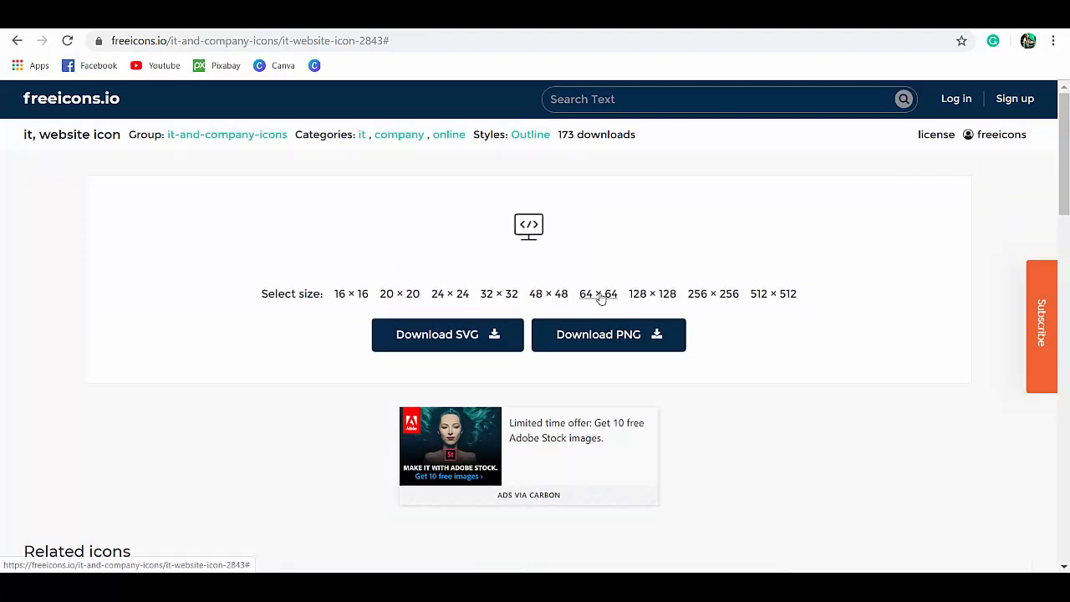
{"action": "left_click", "coordinate": [603, 296]}
{"action": "left_click", "coordinate": [640, 308]}
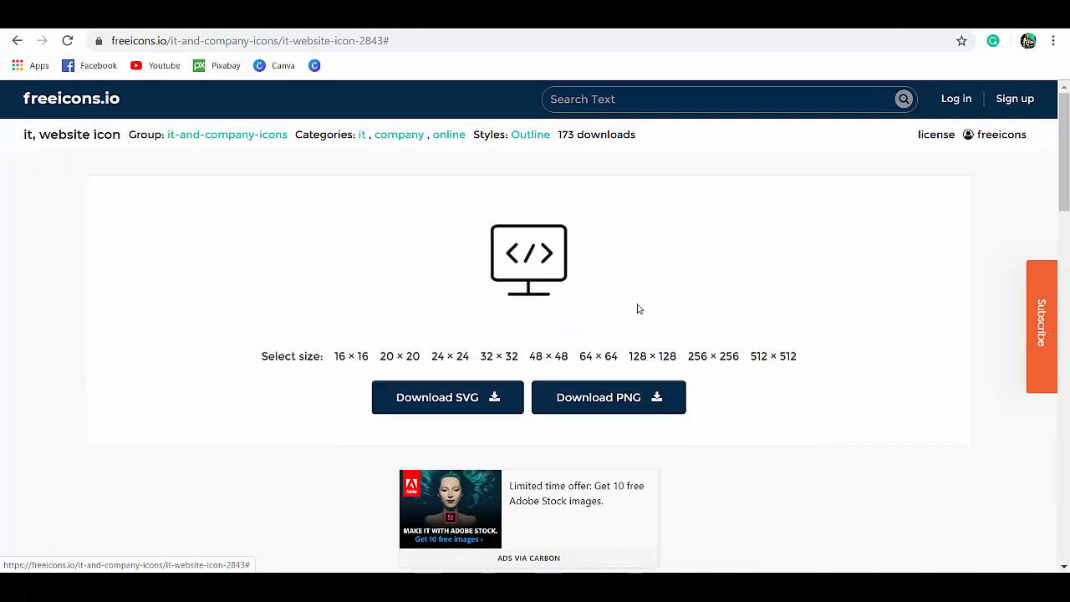
{"action": "left_click", "coordinate": [718, 357]}
Set the website icon's size to 512 × 512 and download it as a PNG.
{"action": "left_click", "coordinate": [772, 456]}
{"action": "scroll", "coordinate": [611, 535], "scroll_direction": "down", "scroll_amount": 1}
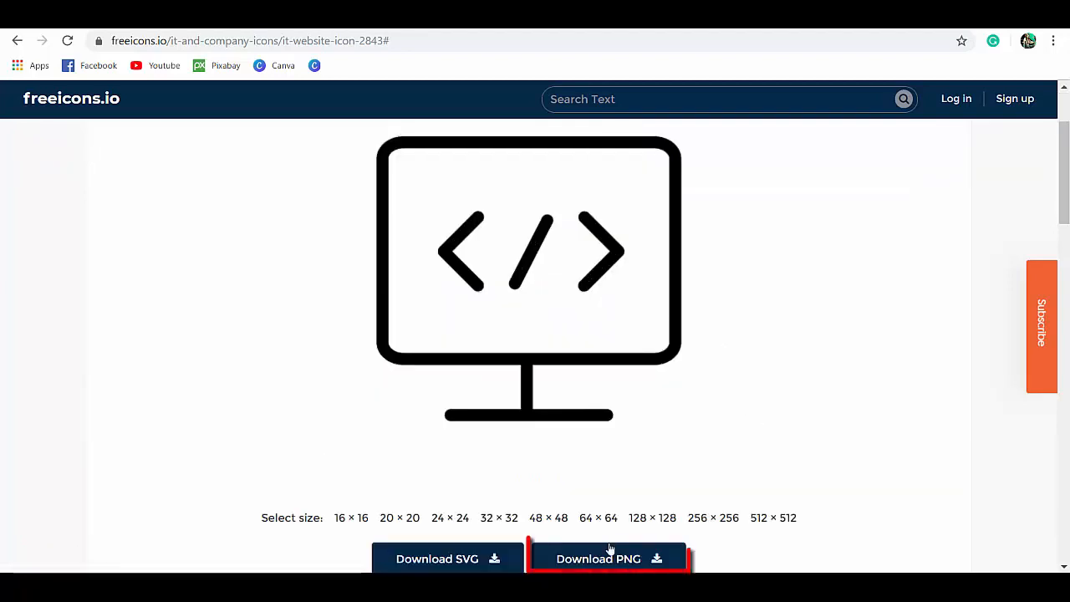
{"action": "left_click", "coordinate": [613, 561]}
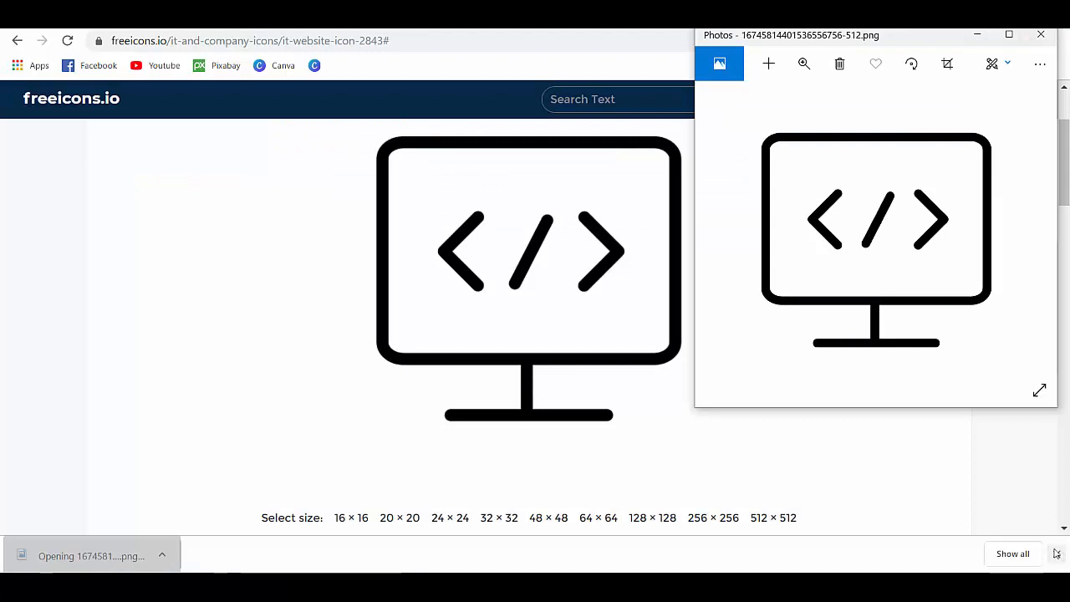
{"action": "left_click", "coordinate": [1056, 555]}
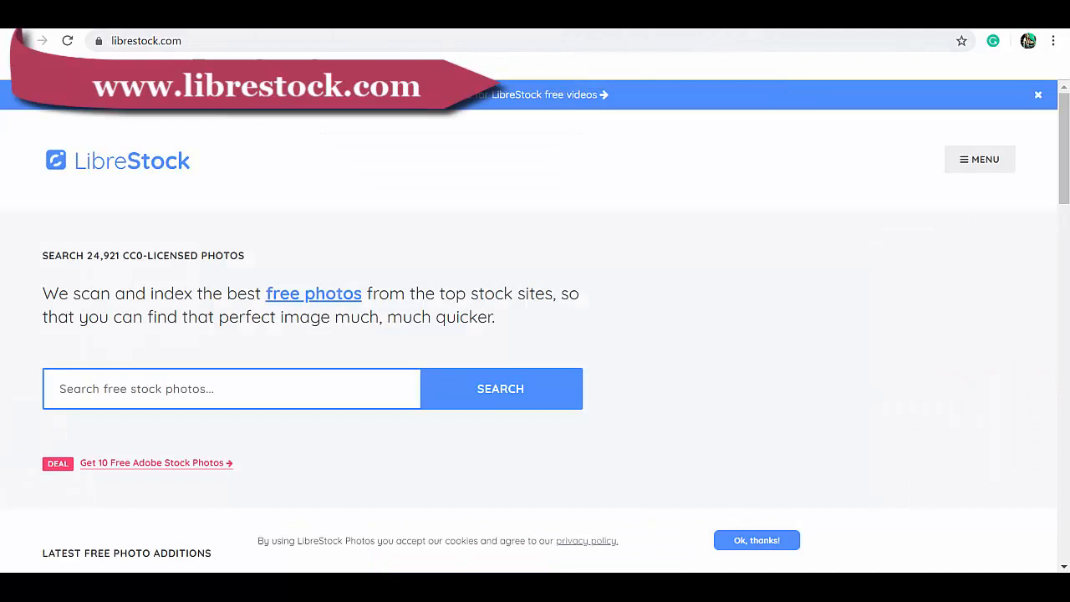
Go to librestock.com and search its free stock photos for "business".
{"action": "left_click", "coordinate": [206, 40]}
{"action": "key", "text": "Return"}
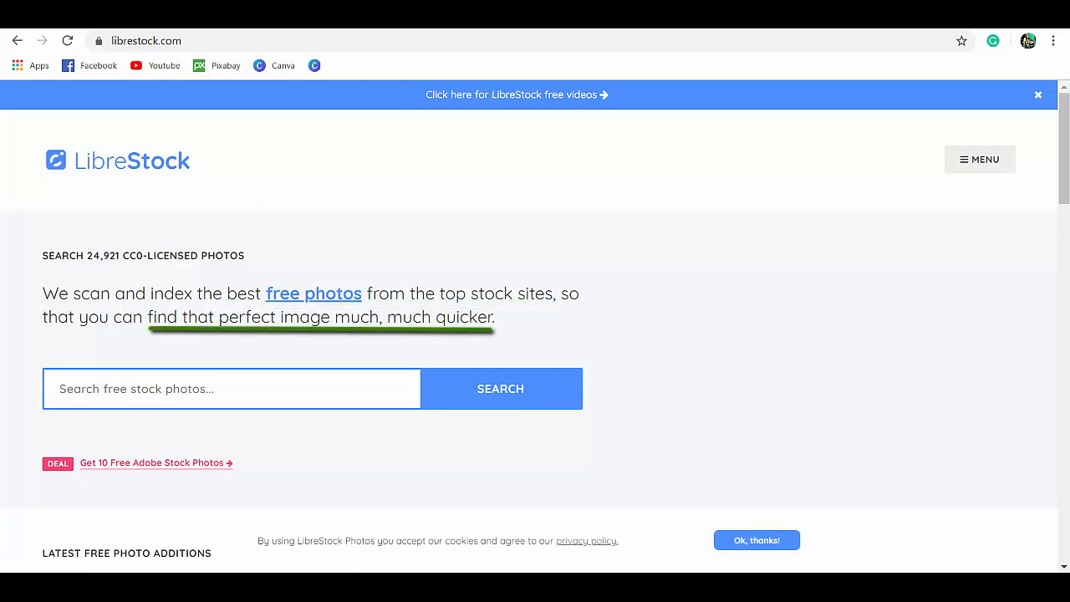
{"action": "left_click", "coordinate": [262, 388]}
{"action": "type", "text": "business"}
{"action": "key", "text": "Return"}
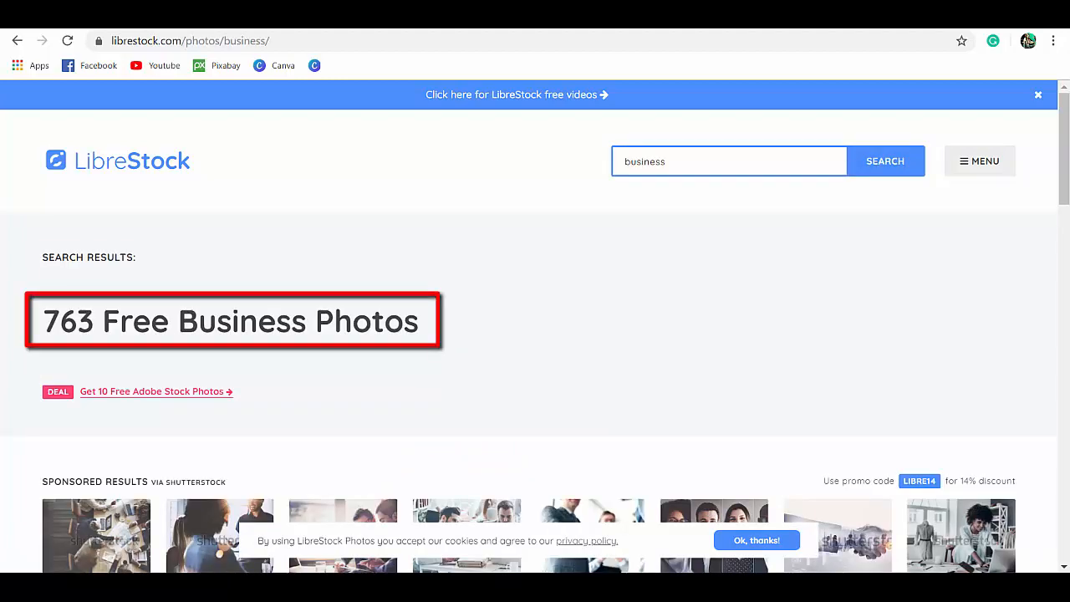
Open the photo of the laptop on the wooden desk at its StockSnap.io source and look over its page.
{"action": "scroll", "coordinate": [535, 334], "scroll_direction": "down", "scroll_amount": 4}
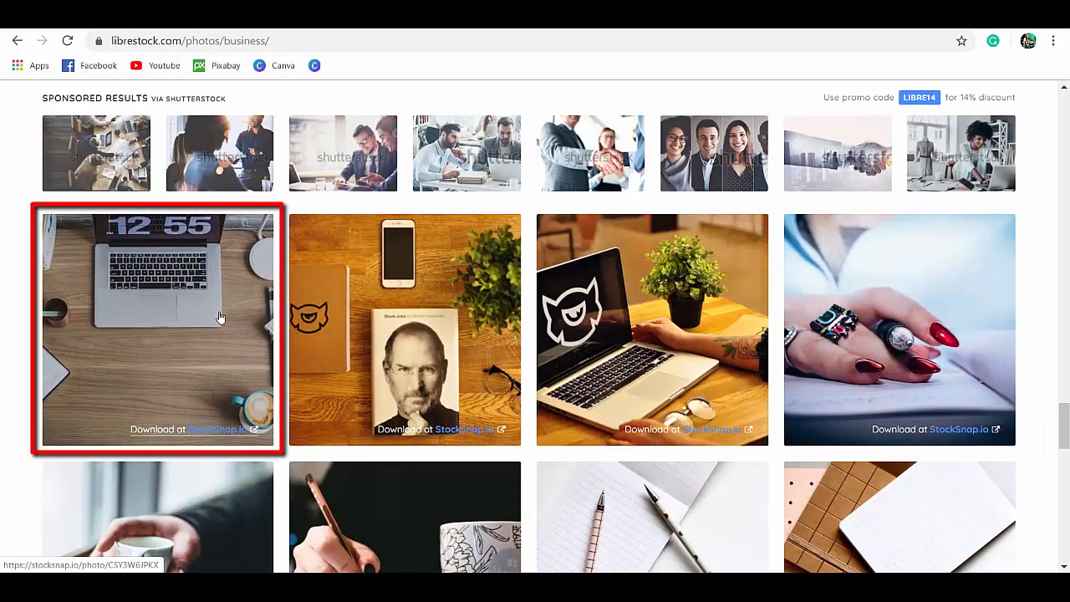
{"action": "left_click", "coordinate": [220, 318]}
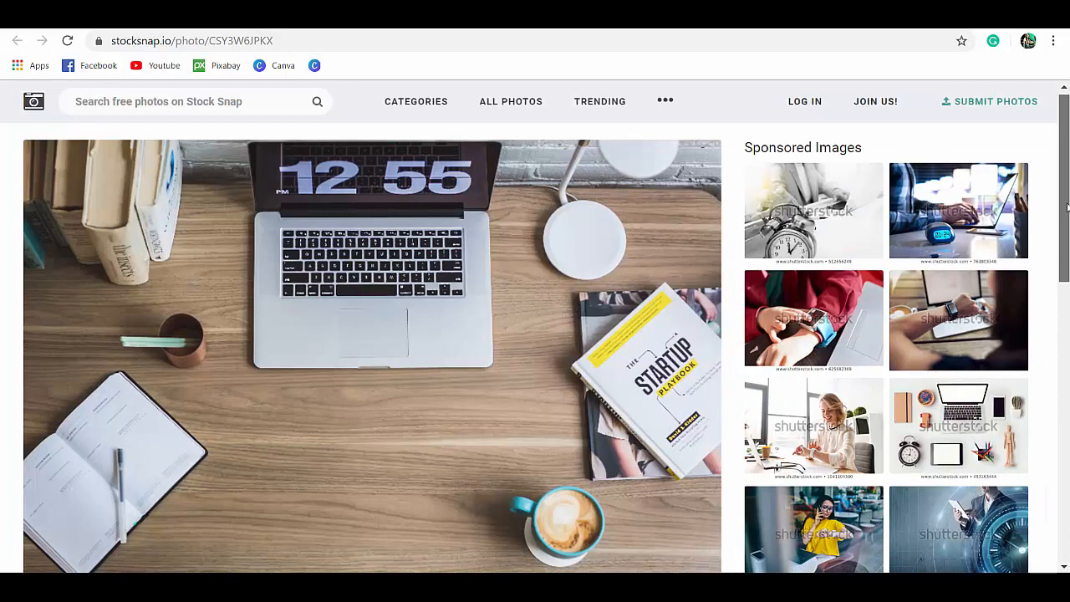
{"action": "scroll", "coordinate": [1066, 207], "scroll_direction": "down", "scroll_amount": 1}
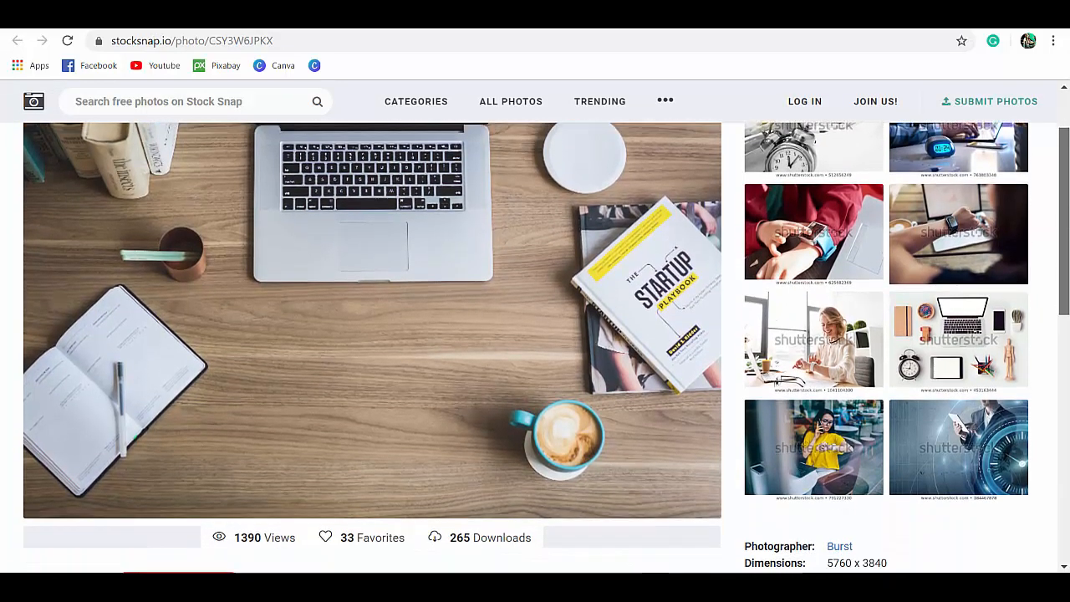
{"action": "scroll", "coordinate": [547, 346], "scroll_direction": "up", "scroll_amount": 1}
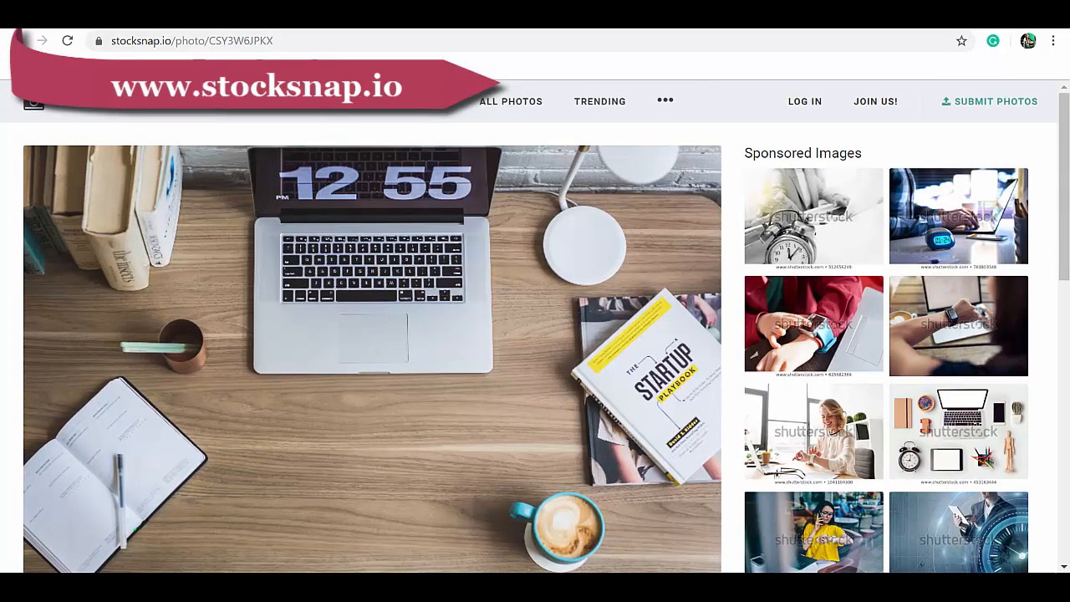
{"action": "scroll", "coordinate": [318, 287], "scroll_direction": "down", "scroll_amount": 2}
{"action": "scroll", "coordinate": [318, 287], "scroll_direction": "up", "scroll_amount": 1}
{"action": "left_click", "coordinate": [167, 535]}
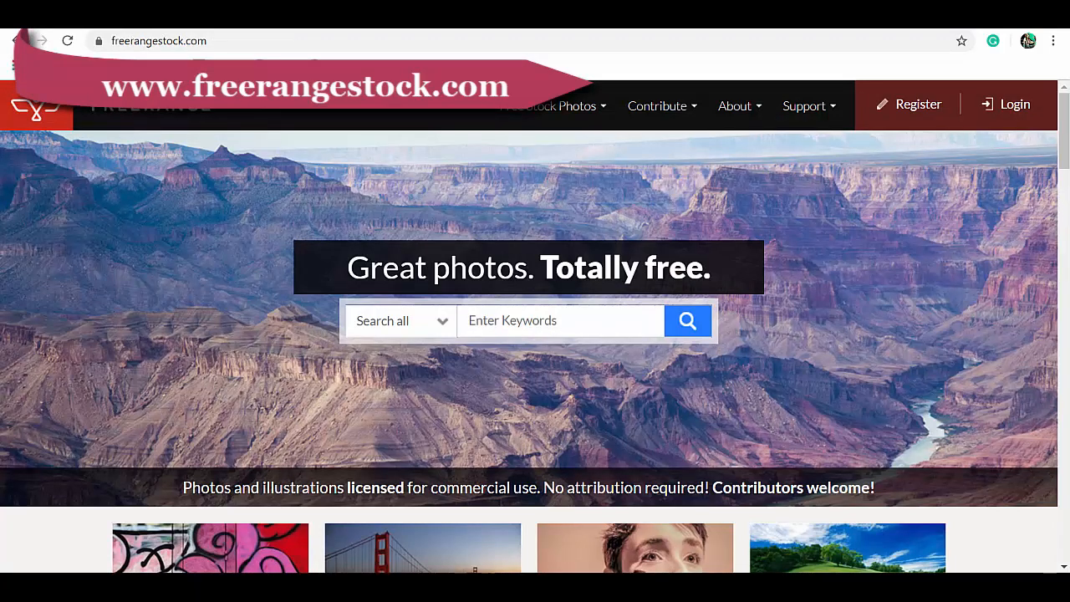
On freerangestock.com, look through the list of categories offered for browsing photos, without choosing one.
{"action": "scroll", "coordinate": [535, 334], "scroll_direction": "down", "scroll_amount": 4}
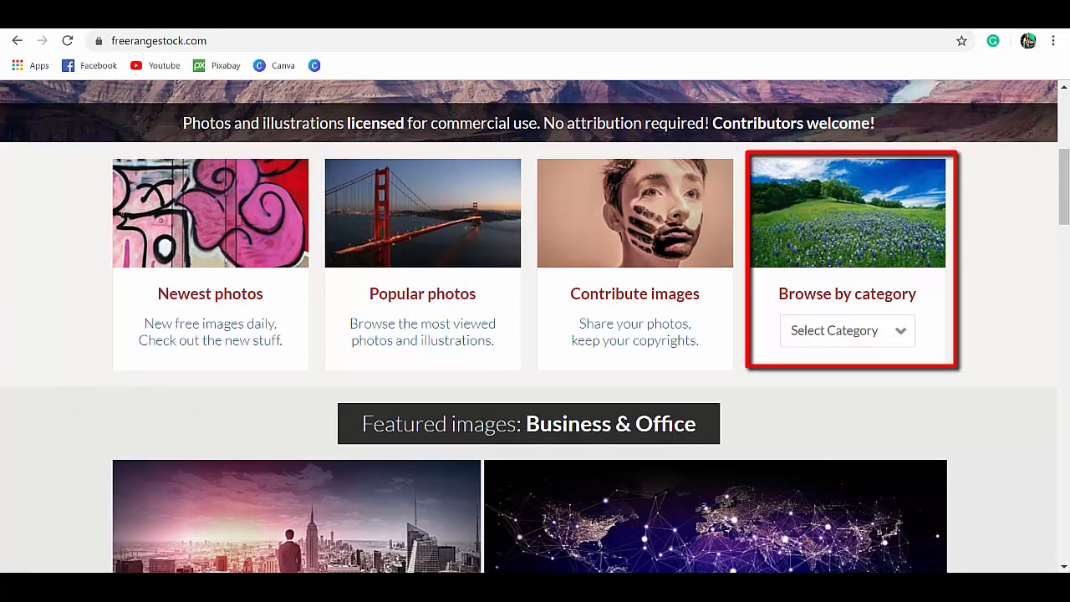
{"action": "left_click", "coordinate": [846, 330]}
{"action": "scroll", "coordinate": [846, 452], "scroll_direction": "down", "scroll_amount": 4}
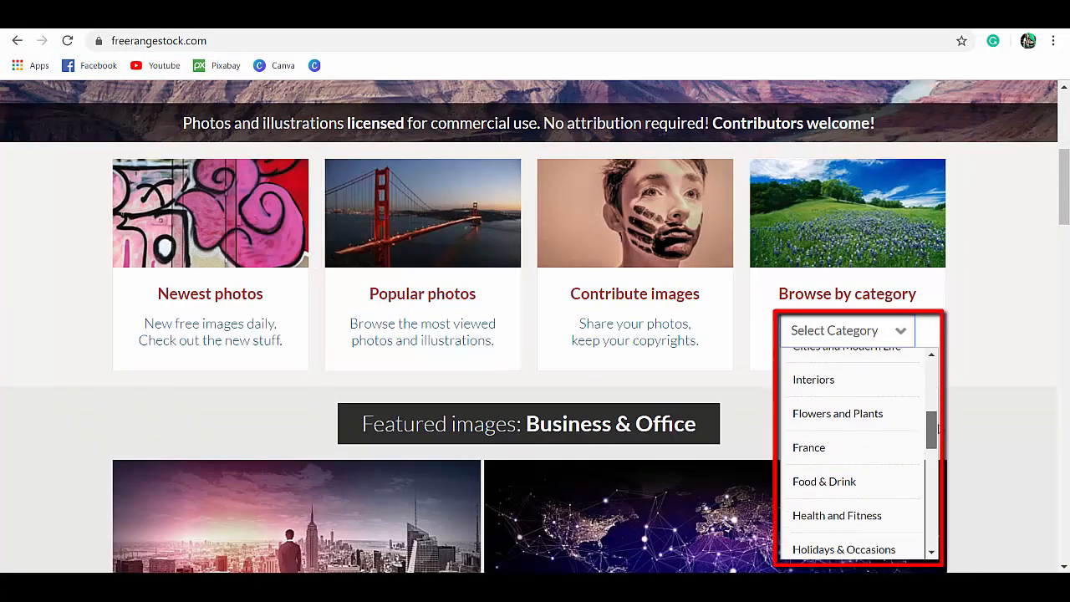
{"action": "key", "text": "Escape"}
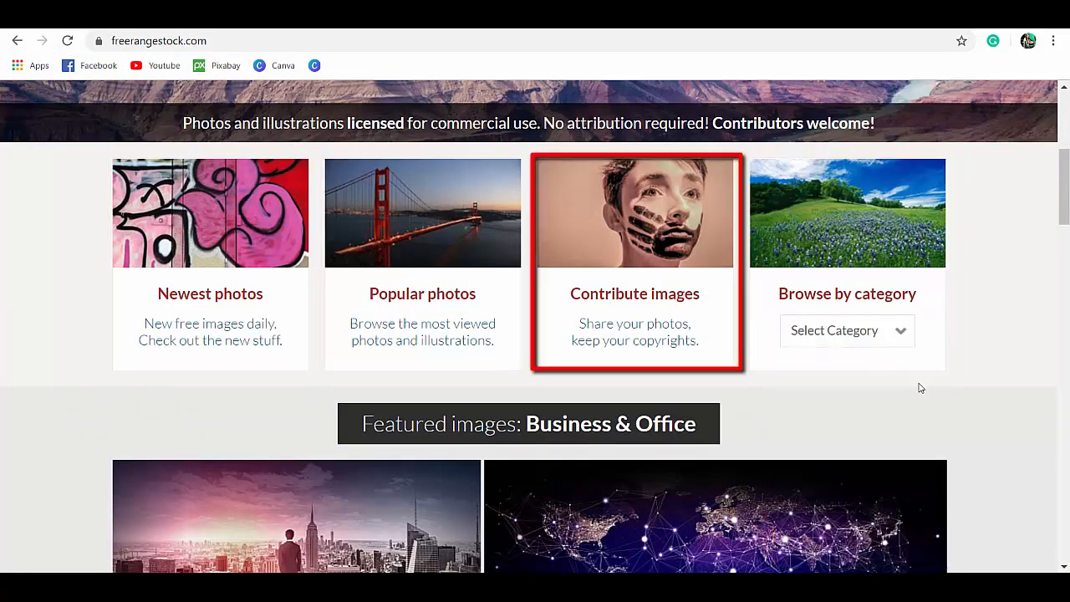
Open the Dillon Lake photo from the image gallery and look over its download options.
{"action": "left_click", "coordinate": [690, 344]}
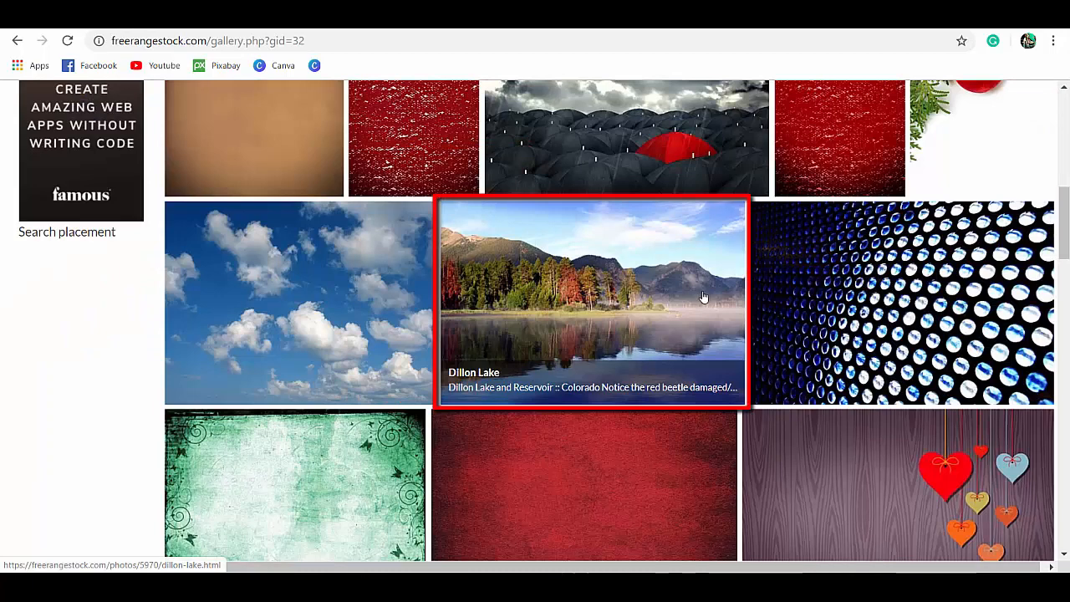
{"action": "left_click", "coordinate": [592, 299]}
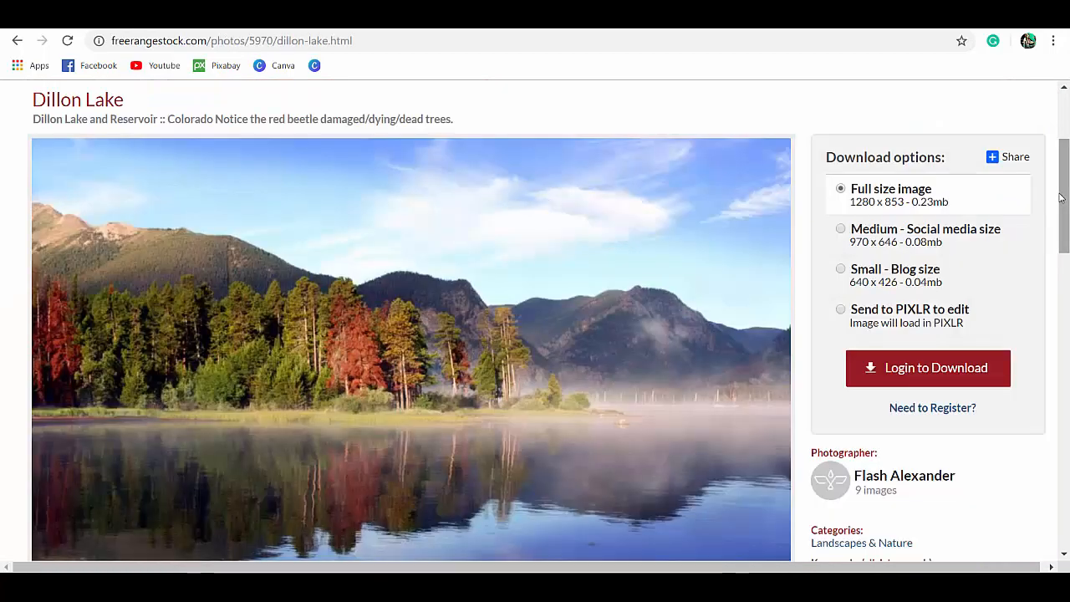
{"action": "scroll", "coordinate": [1061, 196], "scroll_direction": "down", "scroll_amount": 1}
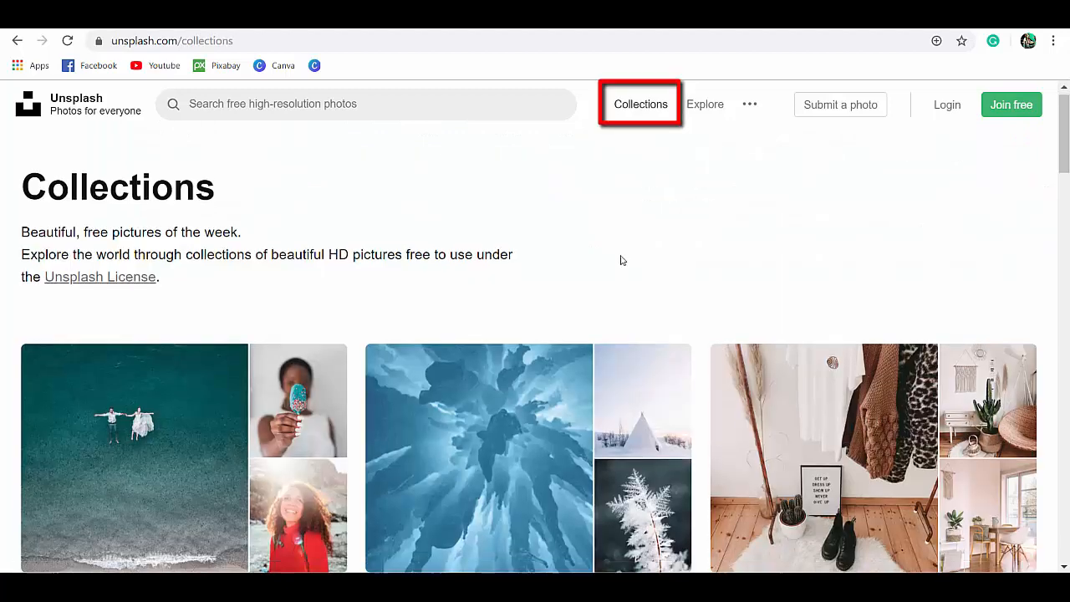
Look through the photo collections on unsplash.com and open the Color - Neutral Tones collection.
{"action": "scroll", "coordinate": [618, 258], "scroll_direction": "down", "scroll_amount": 1}
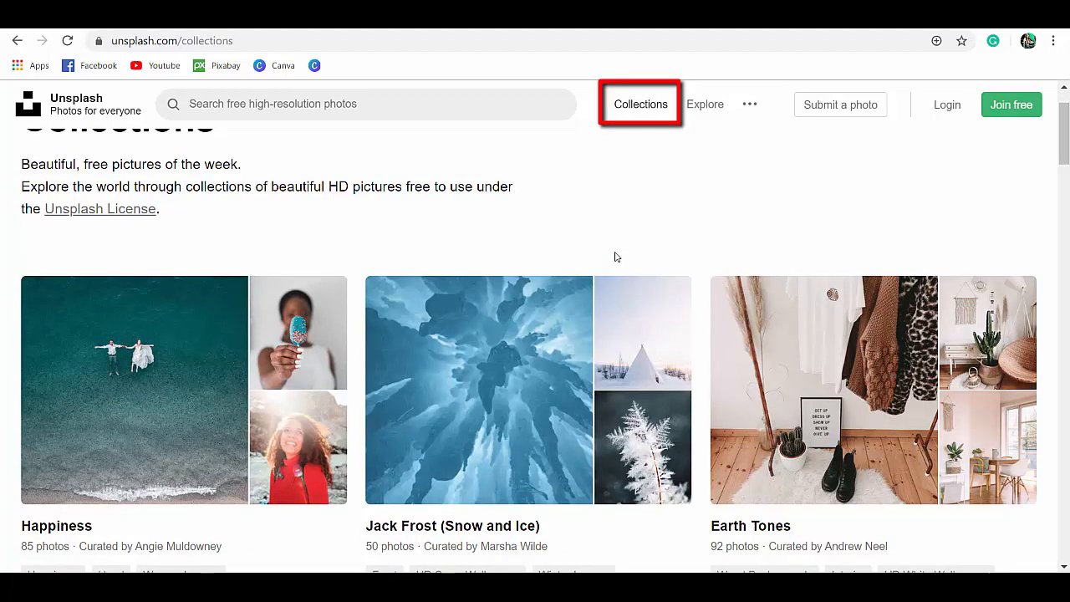
{"action": "scroll", "coordinate": [611, 256], "scroll_direction": "down", "scroll_amount": 1}
{"action": "scroll", "coordinate": [1066, 361], "scroll_direction": "down", "scroll_amount": 8}
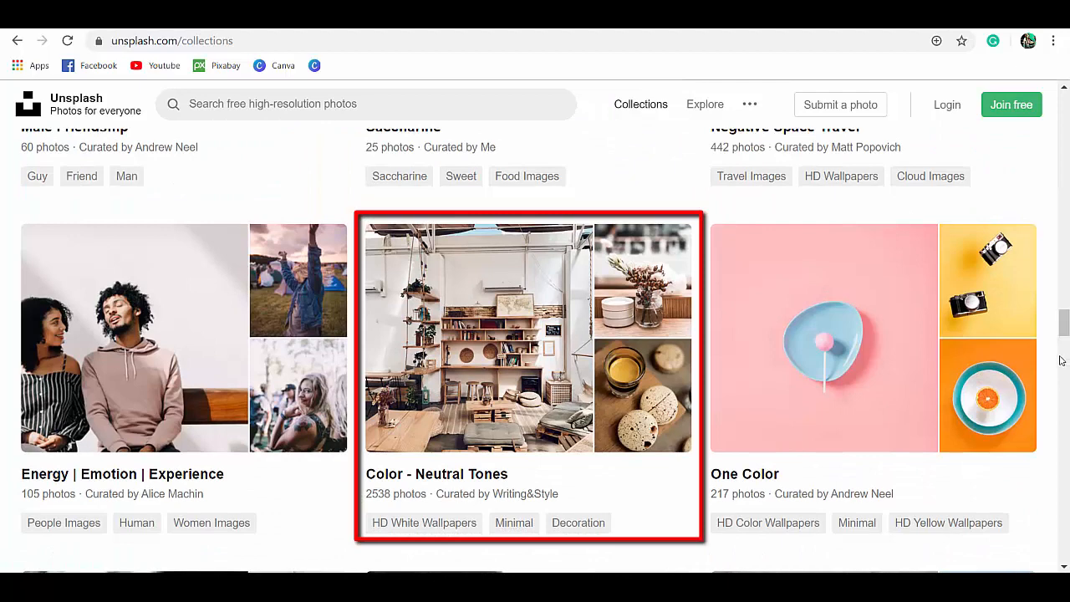
{"action": "left_click", "coordinate": [528, 335]}
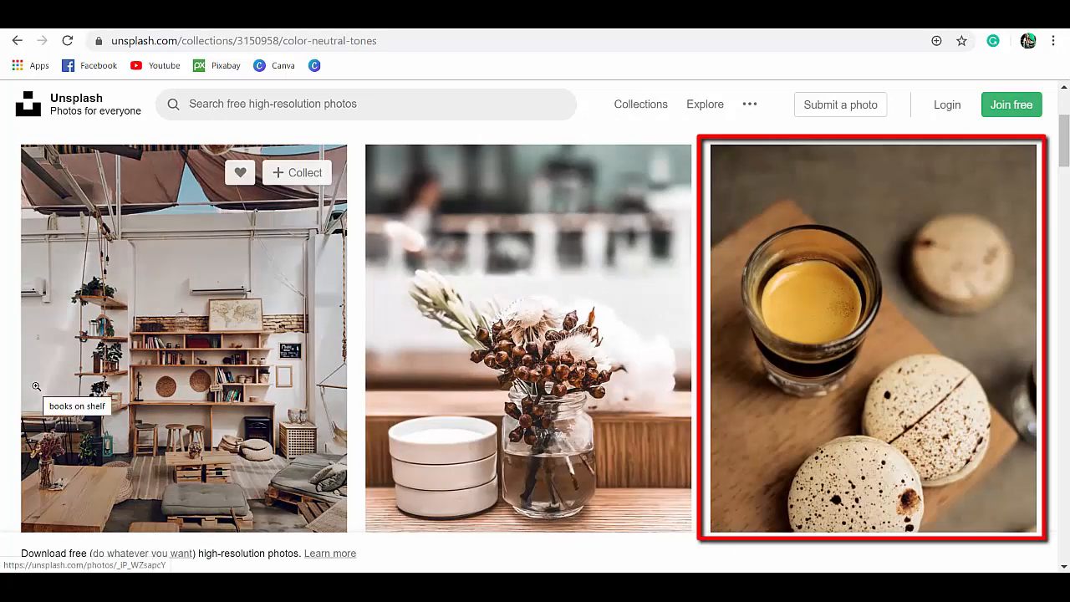
Download the photo of espresso and speckled macarons for free and copy its photographer credit text.
{"action": "left_click", "coordinate": [874, 338]}
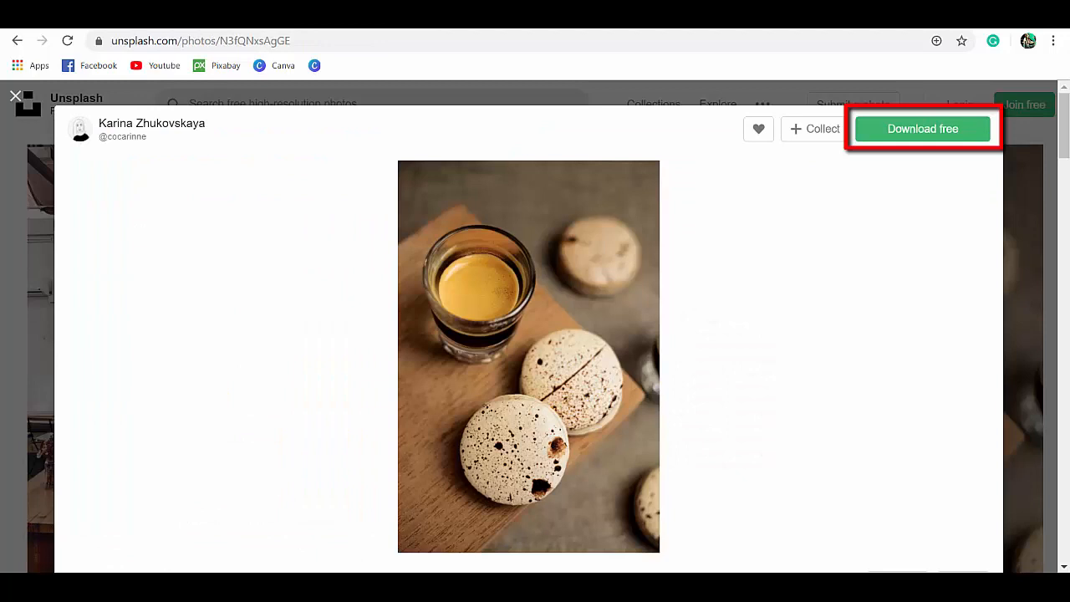
{"action": "left_click", "coordinate": [926, 134]}
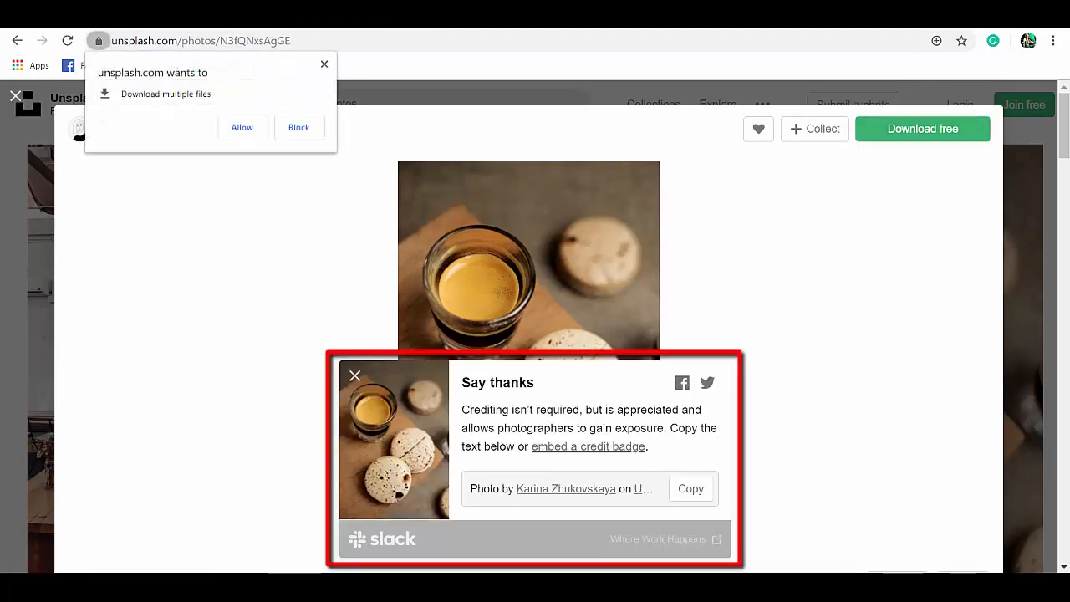
{"action": "left_click", "coordinate": [697, 496]}
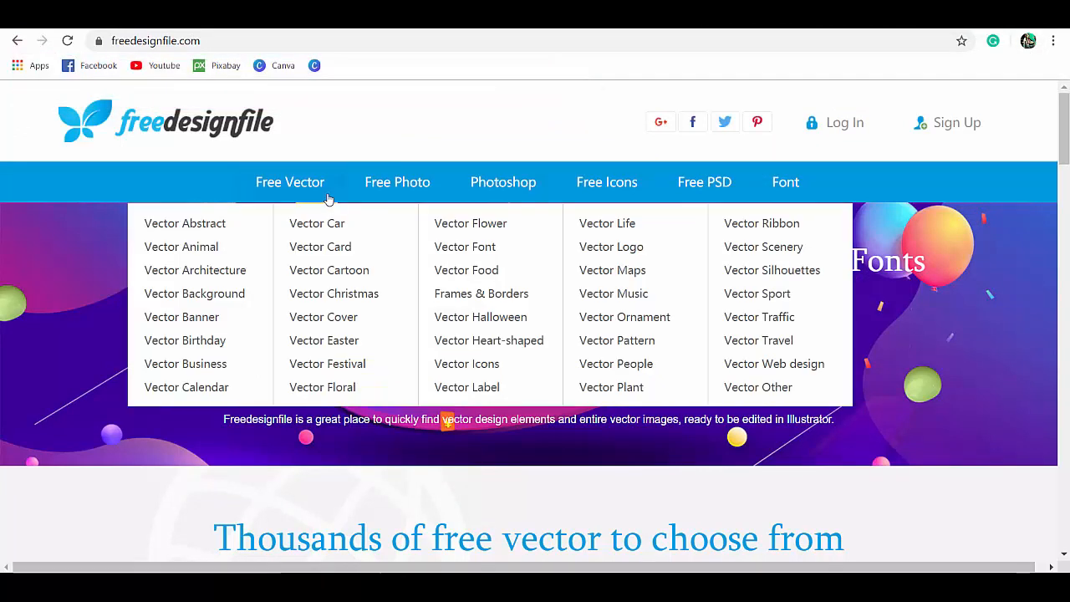
On freedesignfile.com, look through the category lists for photos, Photoshop resources, icons, PSDs and fonts without choosing one.
{"action": "mouse_move", "coordinate": [387, 195]}
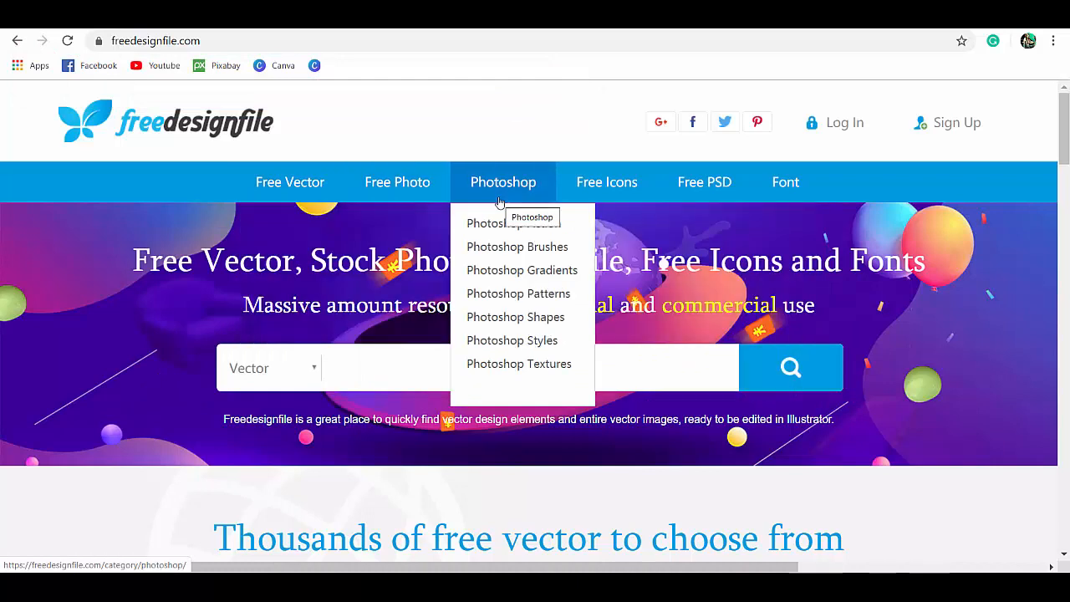
{"action": "mouse_move", "coordinate": [585, 201]}
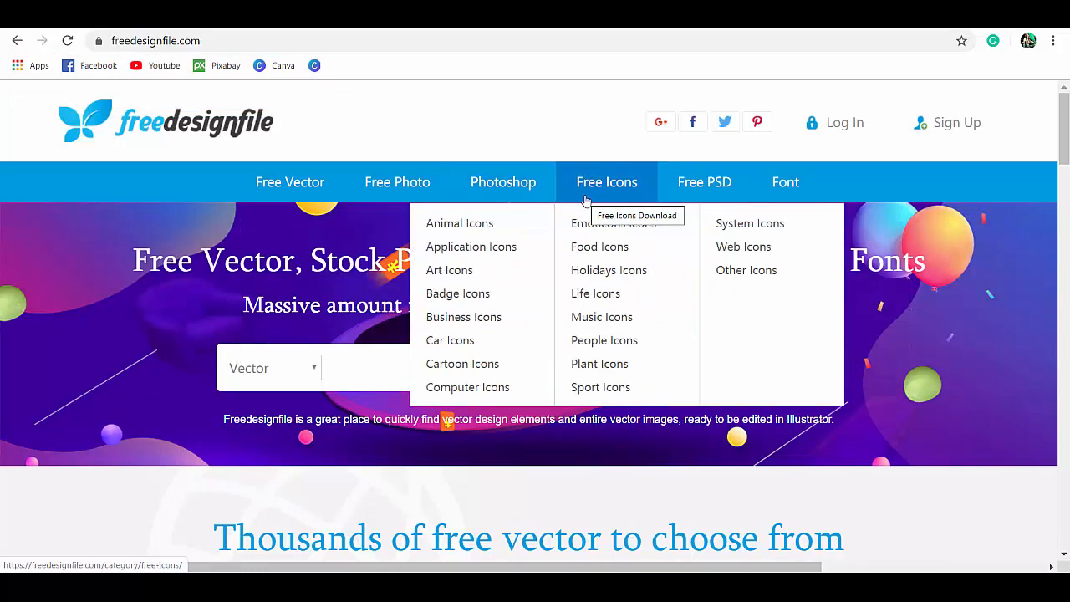
{"action": "mouse_move", "coordinate": [699, 183]}
{"action": "mouse_move", "coordinate": [777, 183]}
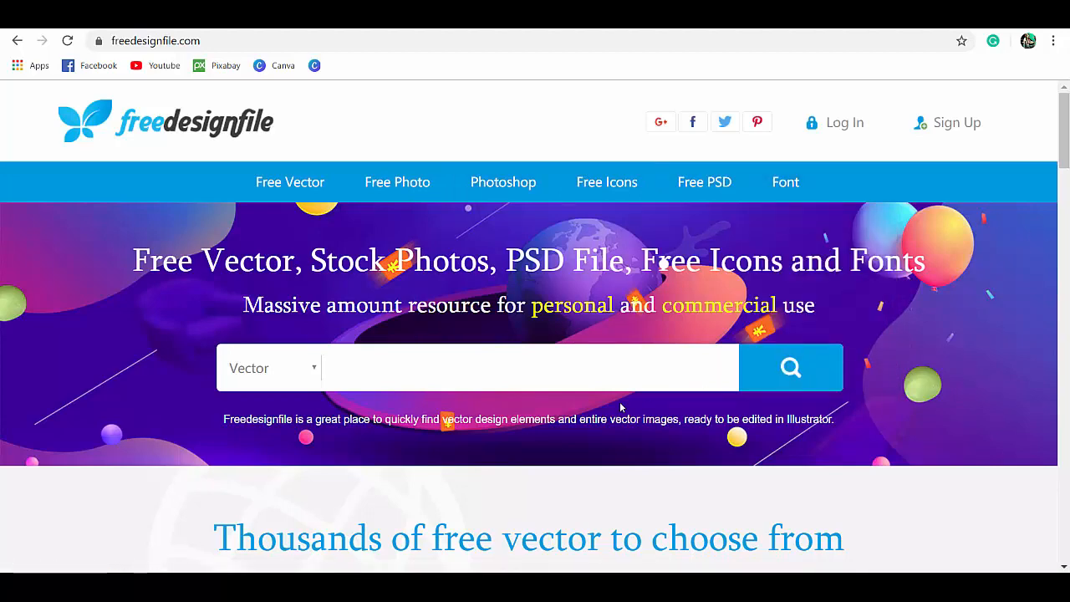
From the Internet category of free photos, open the red globe with laptops, 3dComputer Network Stock Photo 15, and download it.
{"action": "left_click", "coordinate": [565, 224]}
{"action": "scroll", "coordinate": [627, 204], "scroll_direction": "down", "scroll_amount": 6}
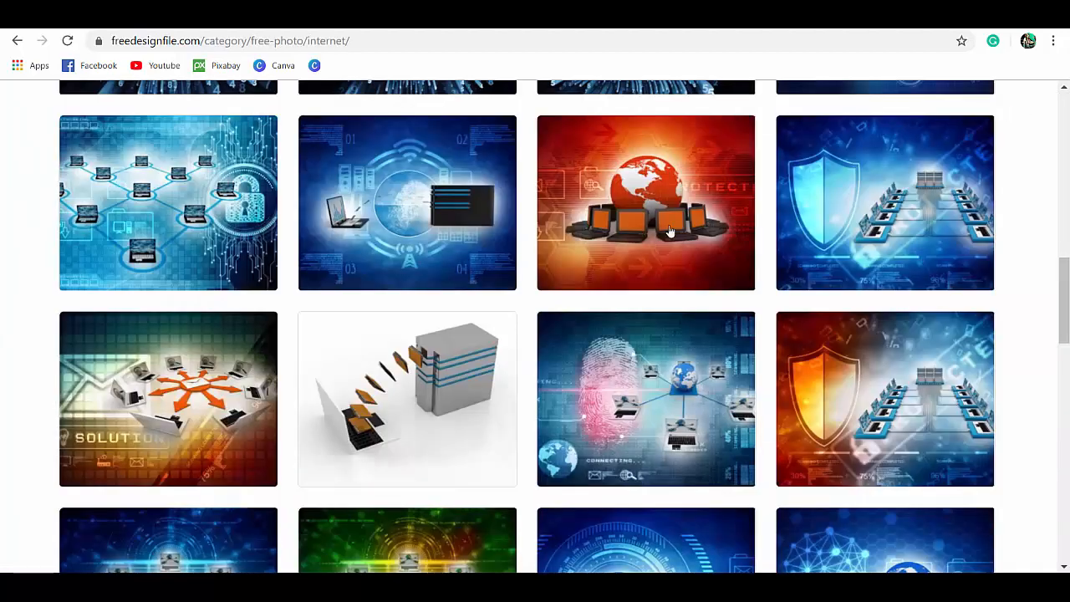
{"action": "left_click", "coordinate": [626, 204]}
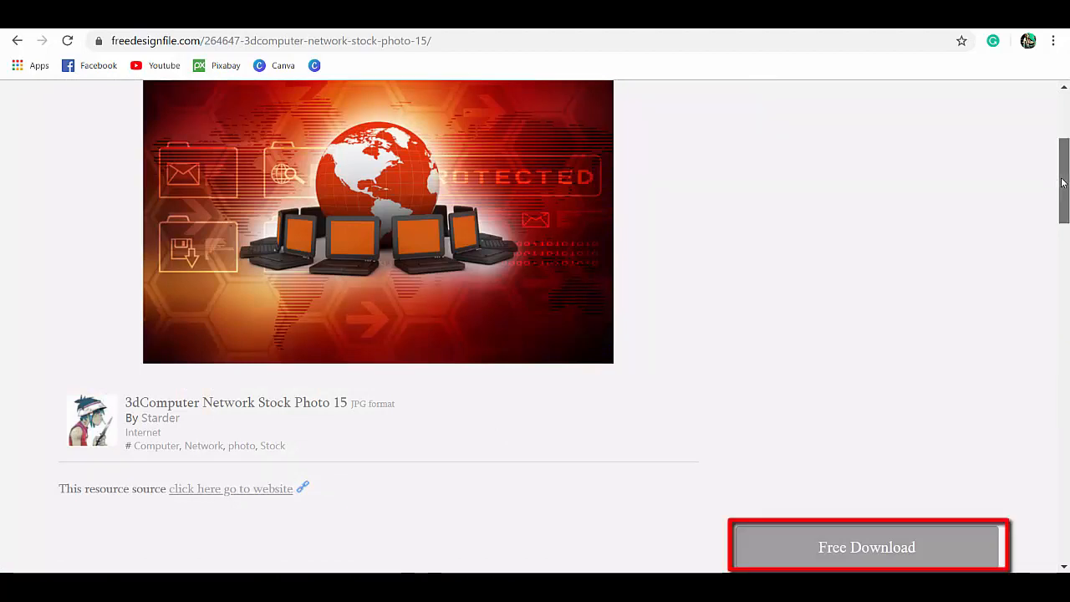
{"action": "left_click", "coordinate": [866, 546]}
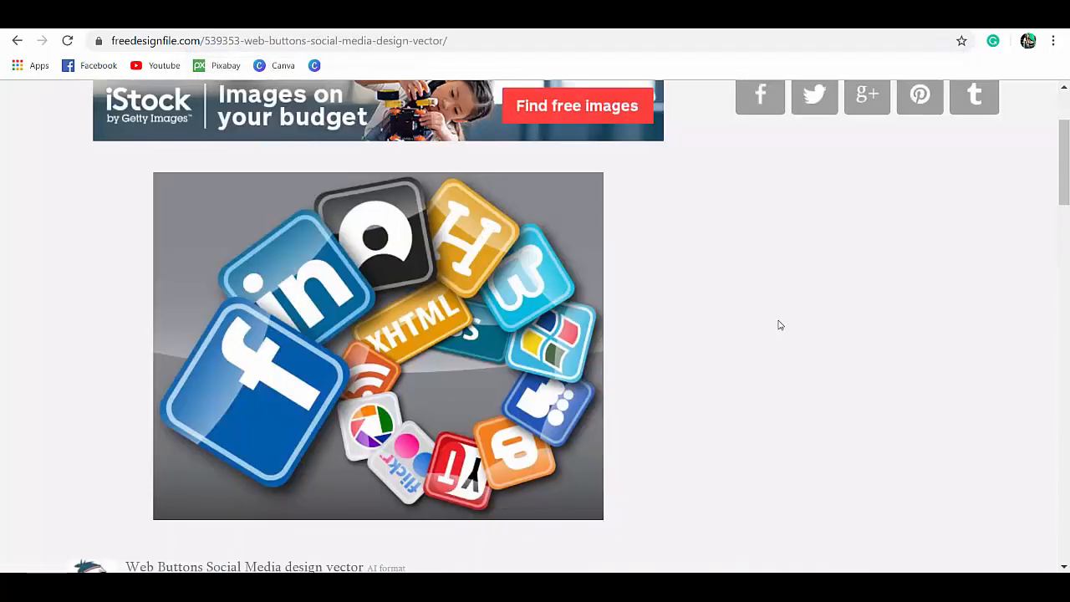
Look over the Web Buttons Social Media design vector, and download Best Retro fonts from the Retro font category.
{"action": "scroll", "coordinate": [1062, 179], "scroll_direction": "down", "scroll_amount": 1}
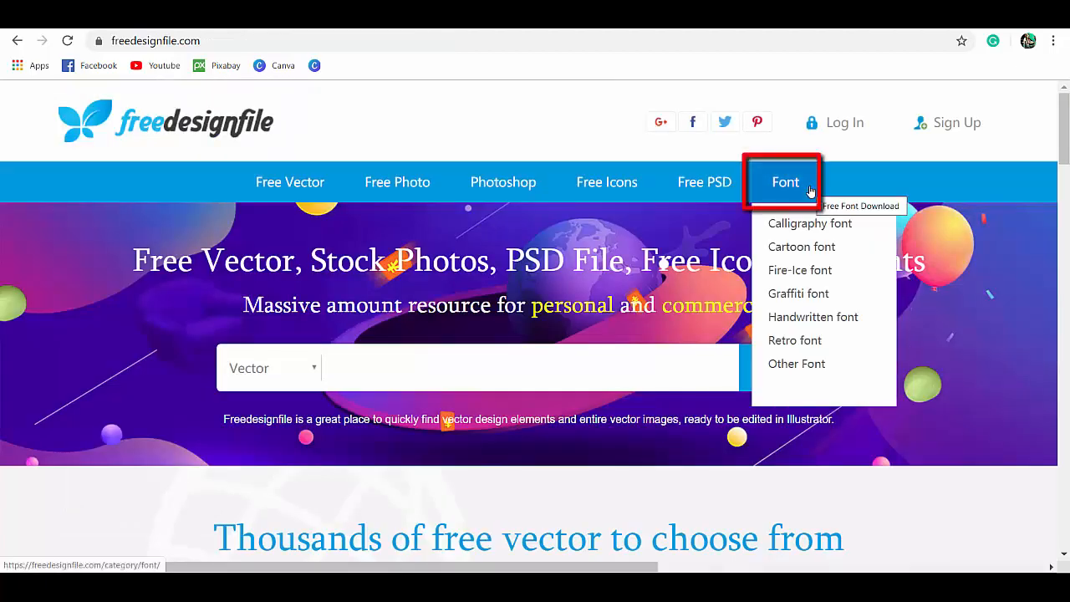
{"action": "left_click", "coordinate": [793, 340]}
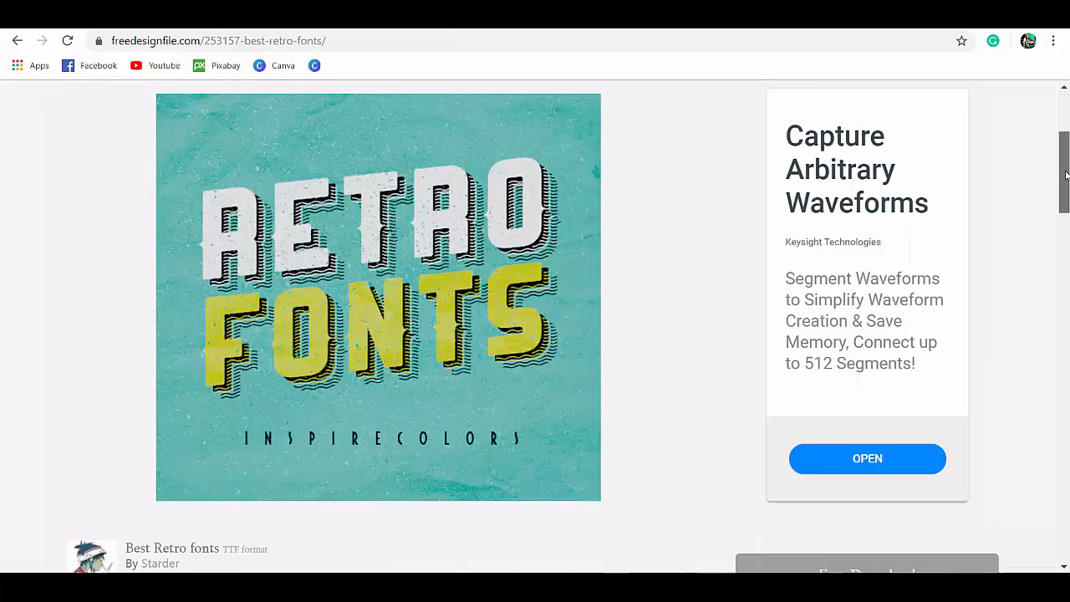
{"action": "scroll", "coordinate": [1066, 176], "scroll_direction": "down", "scroll_amount": 1}
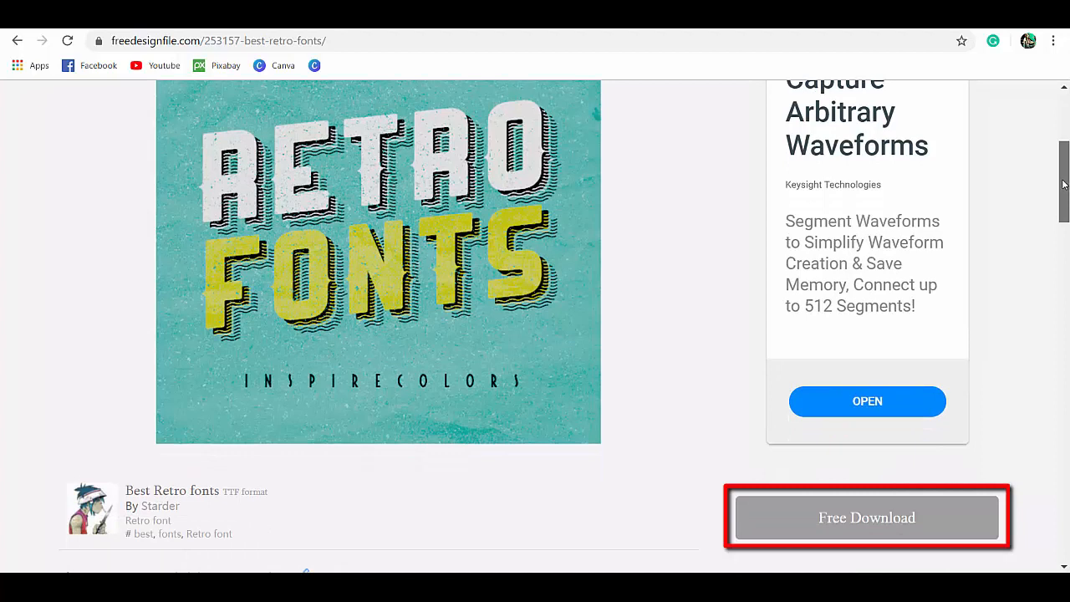
{"action": "scroll", "coordinate": [1066, 178], "scroll_direction": "up", "scroll_amount": 1}
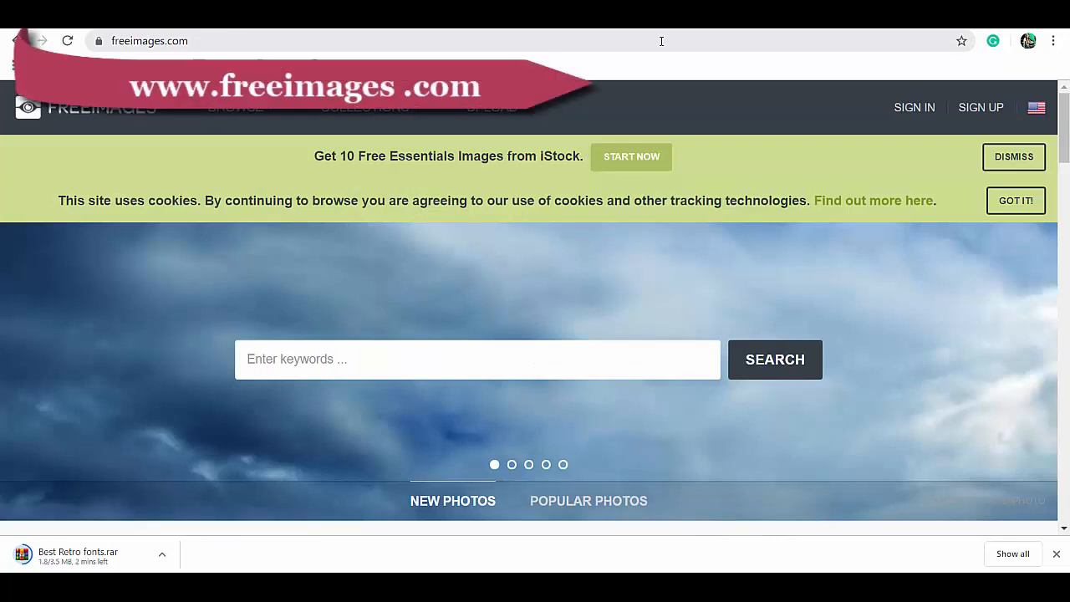
On freeimages.com, open the Wheat field picture from the popular photos and download it in one of the offered sizes.
{"action": "mouse_move", "coordinate": [270, 107]}
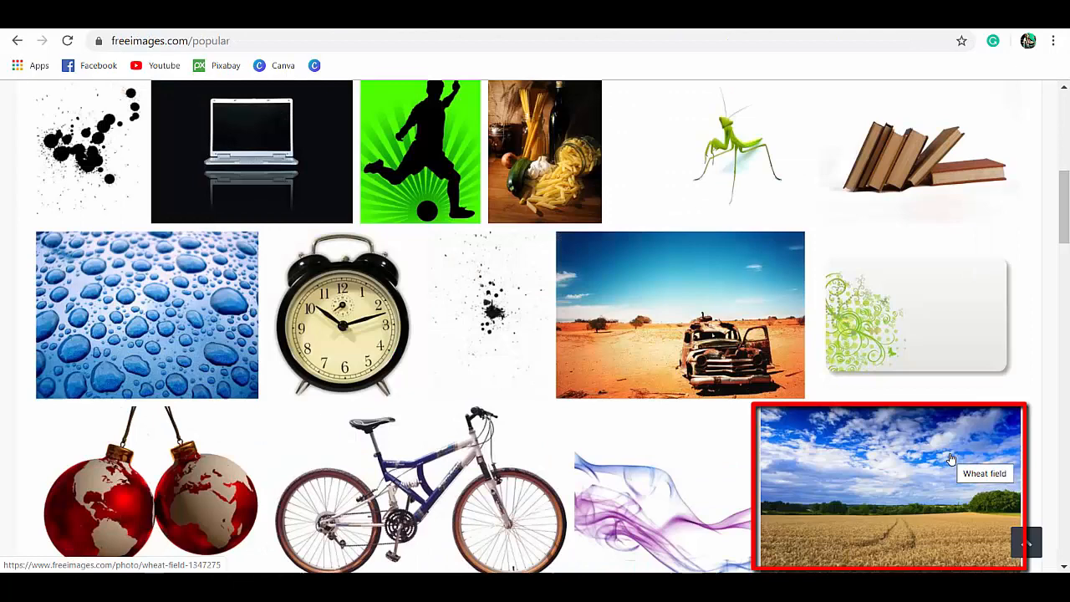
{"action": "left_click", "coordinate": [950, 458]}
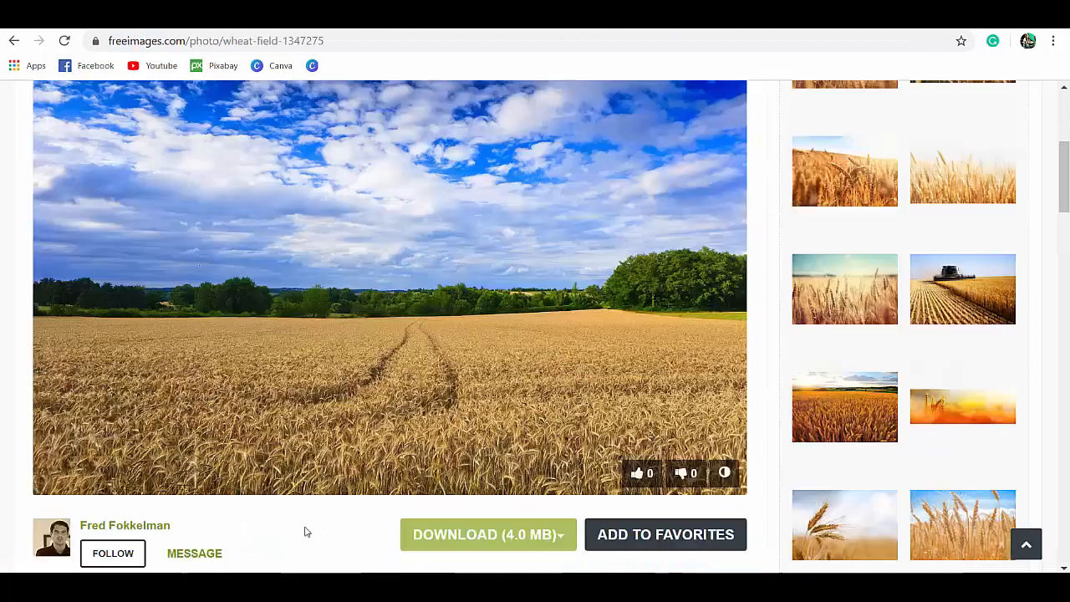
{"action": "left_click", "coordinate": [509, 535]}
{"action": "scroll", "coordinate": [640, 243], "scroll_direction": "down", "scroll_amount": 3}
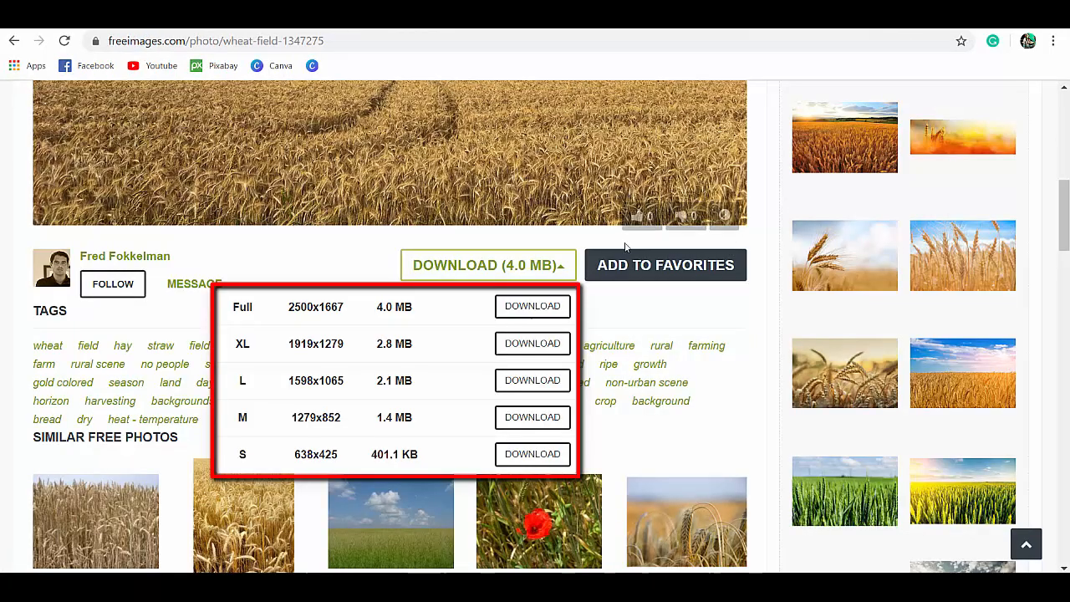
{"action": "left_click", "coordinate": [566, 356]}
Browse the Business & Finance collection with its category list and open the Education category.
{"action": "mouse_move", "coordinate": [390, 115]}
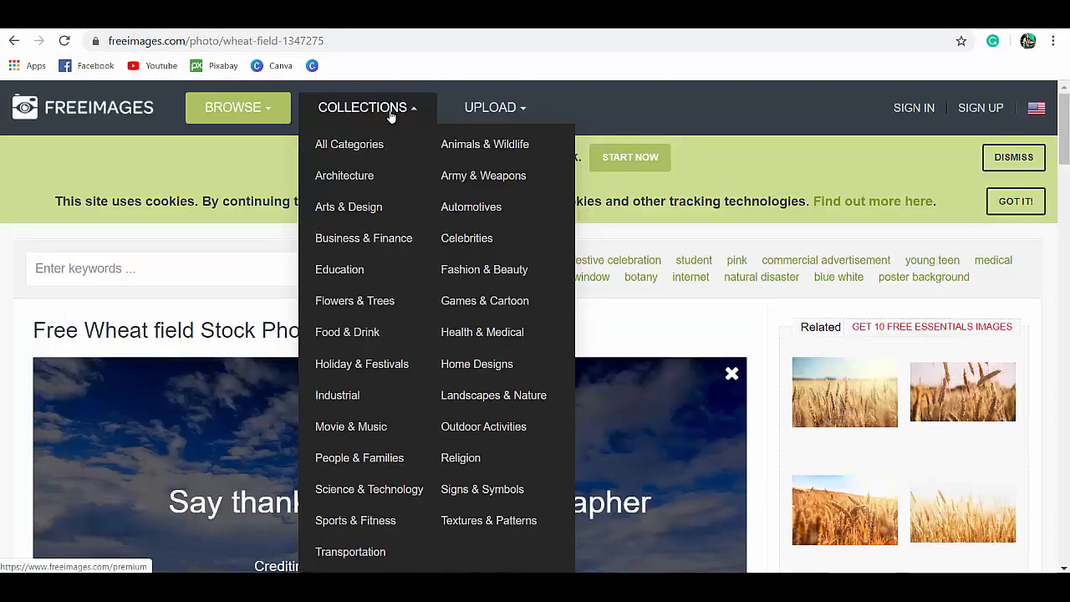
{"action": "left_click", "coordinate": [363, 238]}
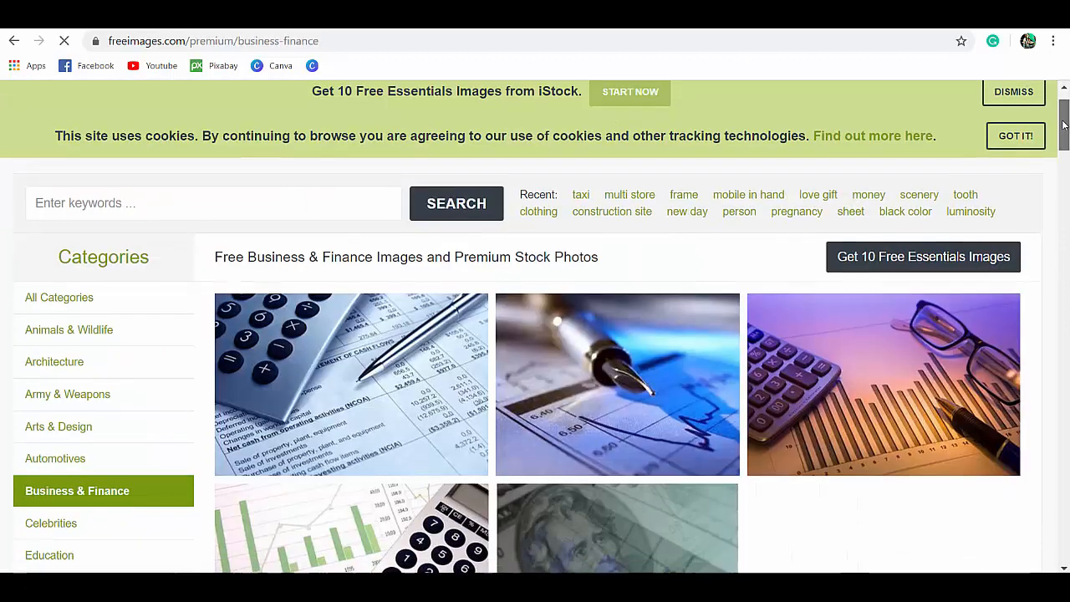
{"action": "scroll", "coordinate": [363, 239], "scroll_direction": "down", "scroll_amount": 2}
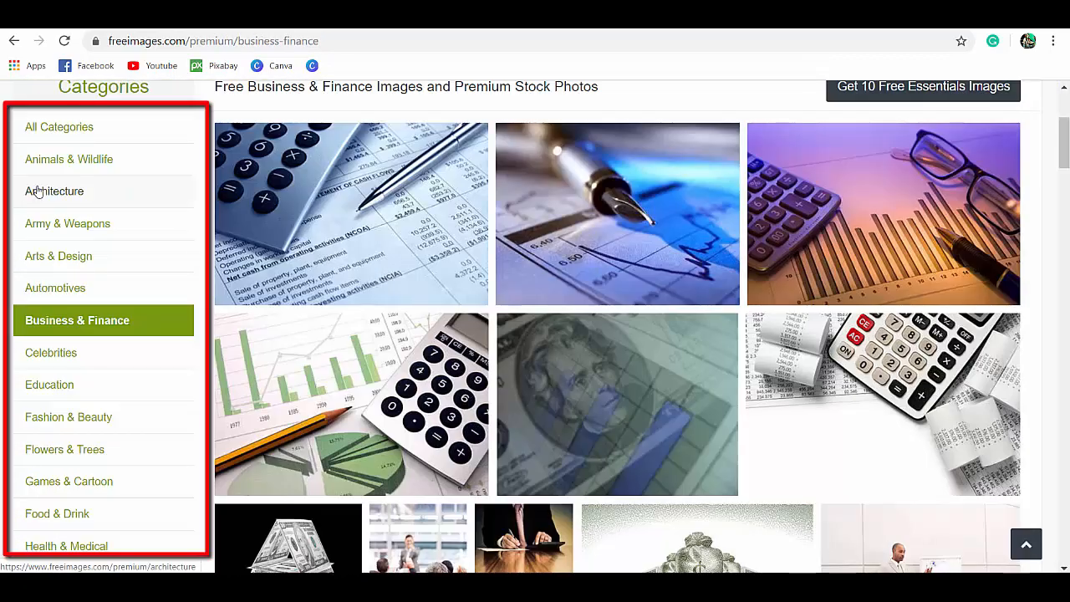
{"action": "left_click", "coordinate": [48, 386]}
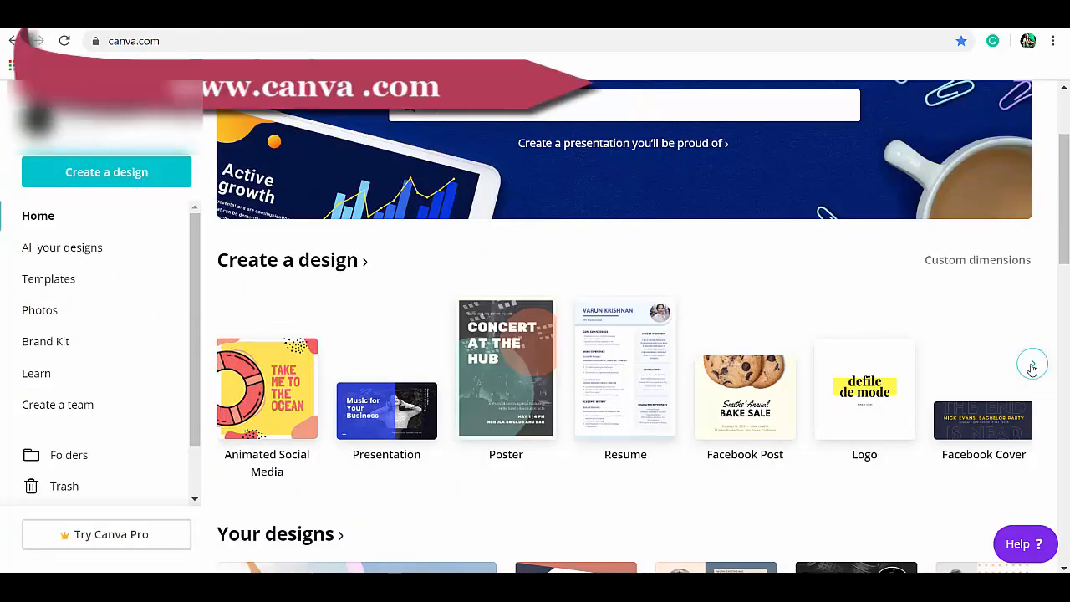
On canva.com, look through the design types offered for creating a design.
{"action": "left_click", "coordinate": [1032, 366]}
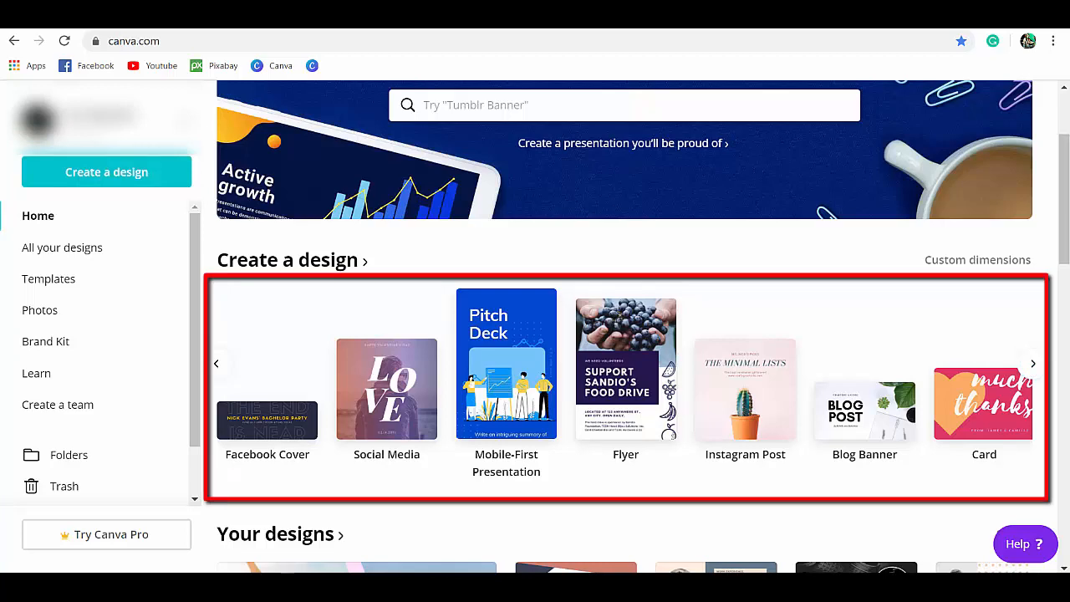
{"action": "left_click", "coordinate": [1033, 363]}
{"action": "left_click", "coordinate": [1033, 363]}
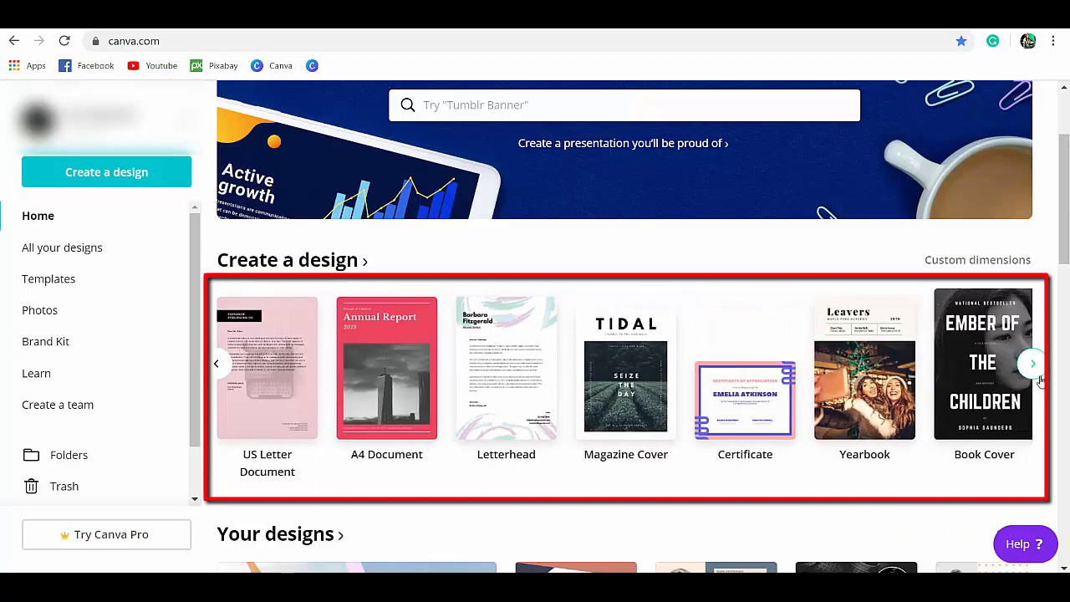
{"action": "left_click", "coordinate": [1033, 364]}
{"action": "scroll", "coordinate": [1031, 363], "scroll_direction": "up", "scroll_amount": 1}
{"action": "left_click", "coordinate": [1035, 442]}
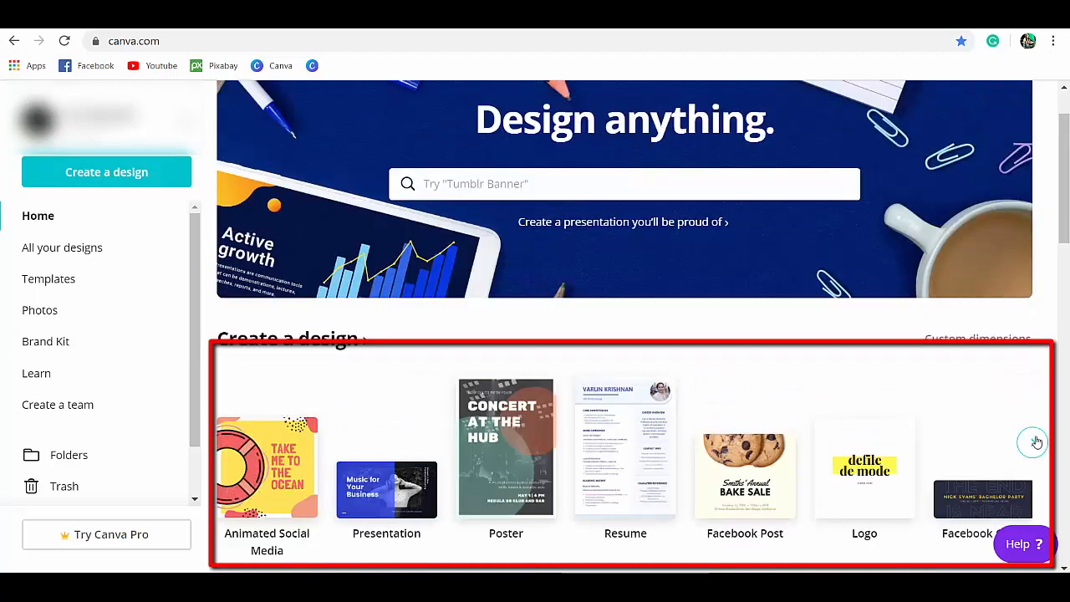
Start a Blog Banner design and apply the REDHEAD template to it.
{"action": "left_click", "coordinate": [1034, 441]}
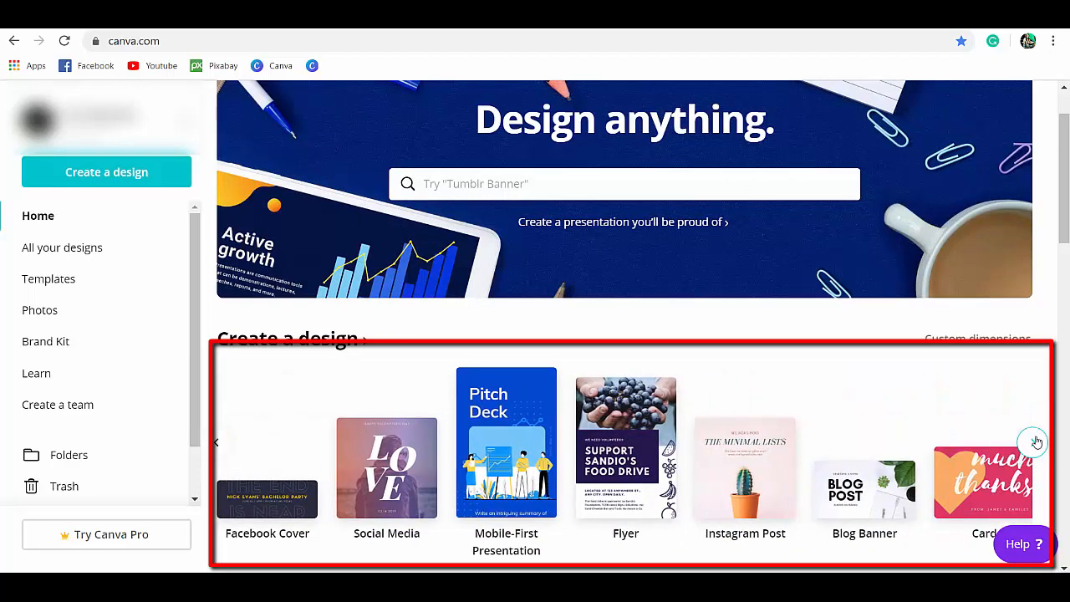
{"action": "left_click", "coordinate": [864, 489]}
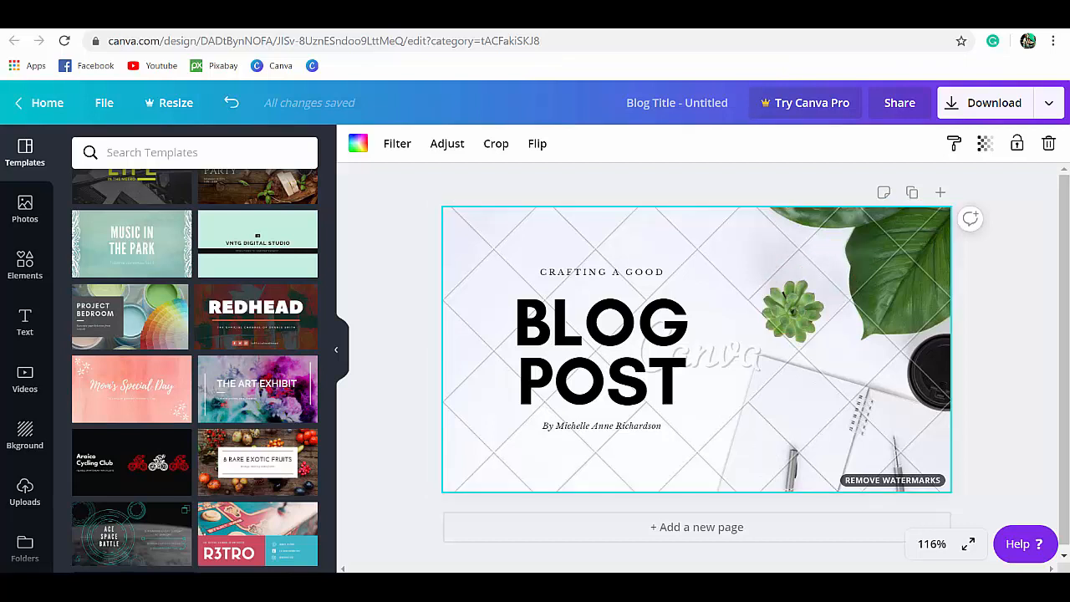
{"action": "left_click", "coordinate": [233, 320]}
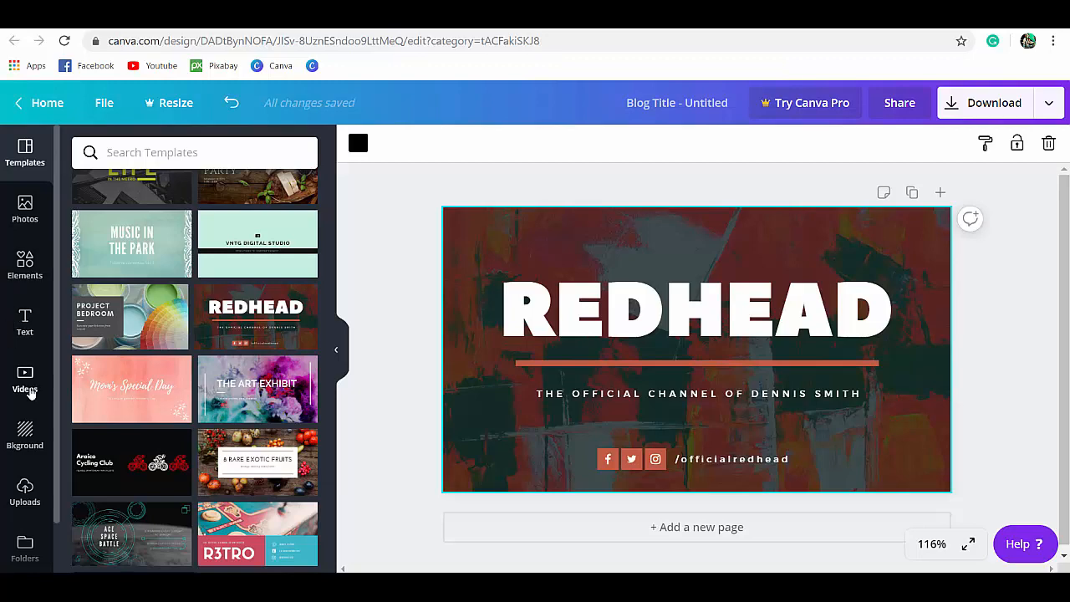
Add the uploaded red warning triangle to the banner, shrink it and place it in the banner's upper-right corner.
{"action": "left_click", "coordinate": [38, 491]}
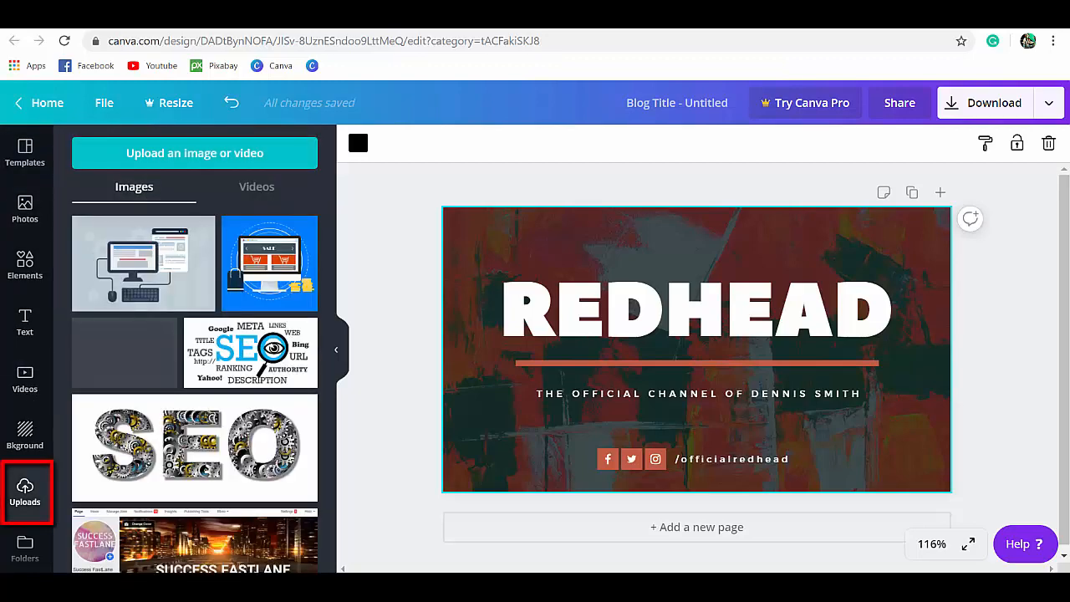
{"action": "left_click", "coordinate": [120, 267]}
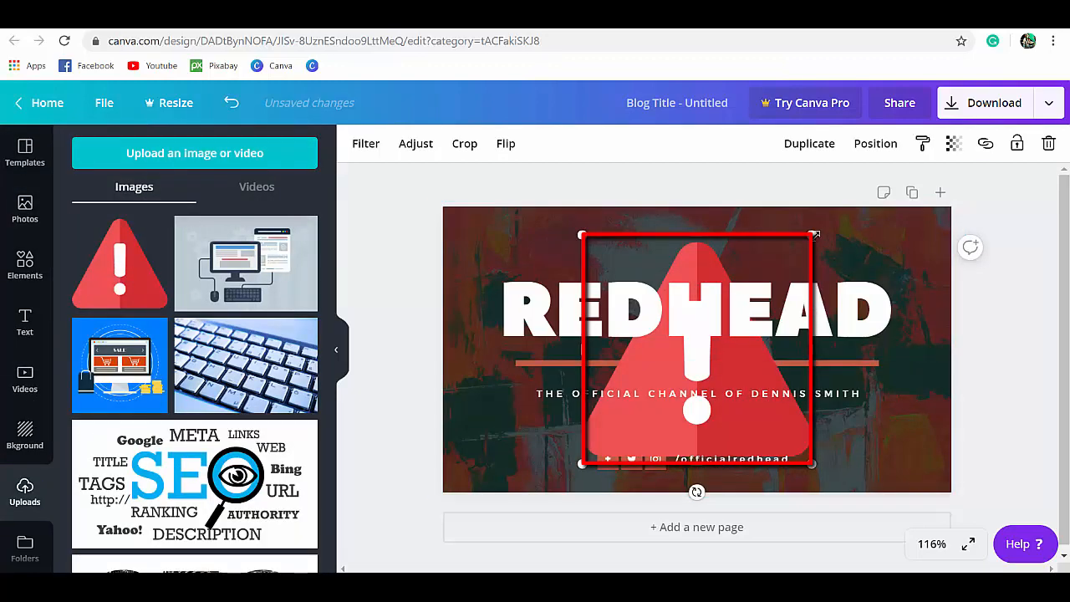
{"action": "left_click_drag", "start_coordinate": [811, 235], "coordinate": [664, 383]}
{"action": "left_click_drag", "start_coordinate": [635, 447], "coordinate": [870, 277]}
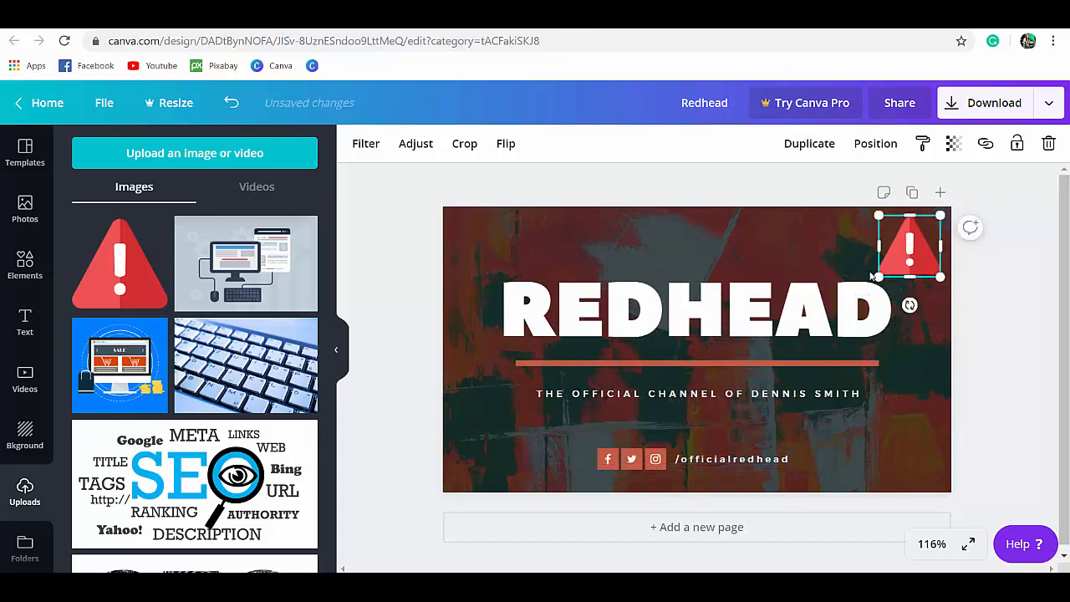
{"action": "left_click", "coordinate": [976, 292]}
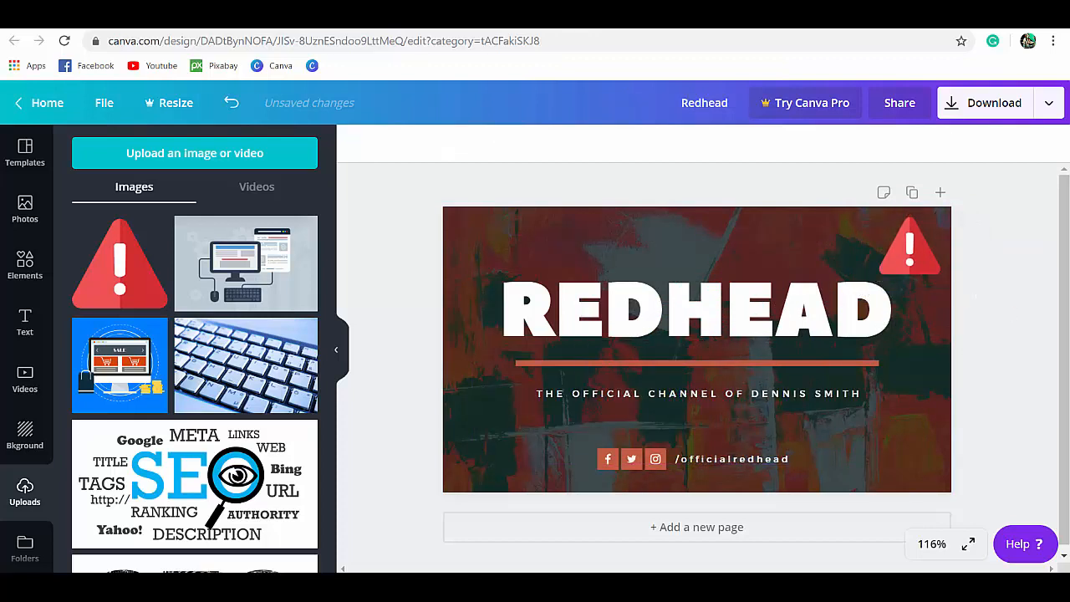
Change the banner heading to MY BLOG, replace the person's name in the tagline, and change the social handle to /officialmyblog.
{"action": "left_click", "coordinate": [775, 307]}
{"action": "key", "text": "ctrl+z"}
{"action": "key", "text": "ctrl+z"}
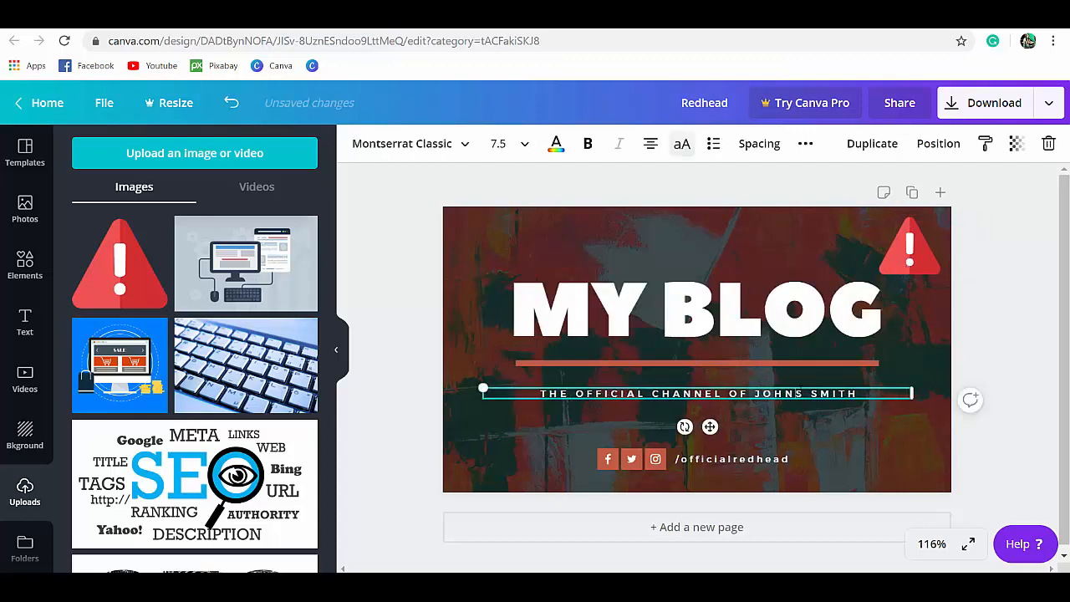
{"action": "key", "text": "ctrl+z"}
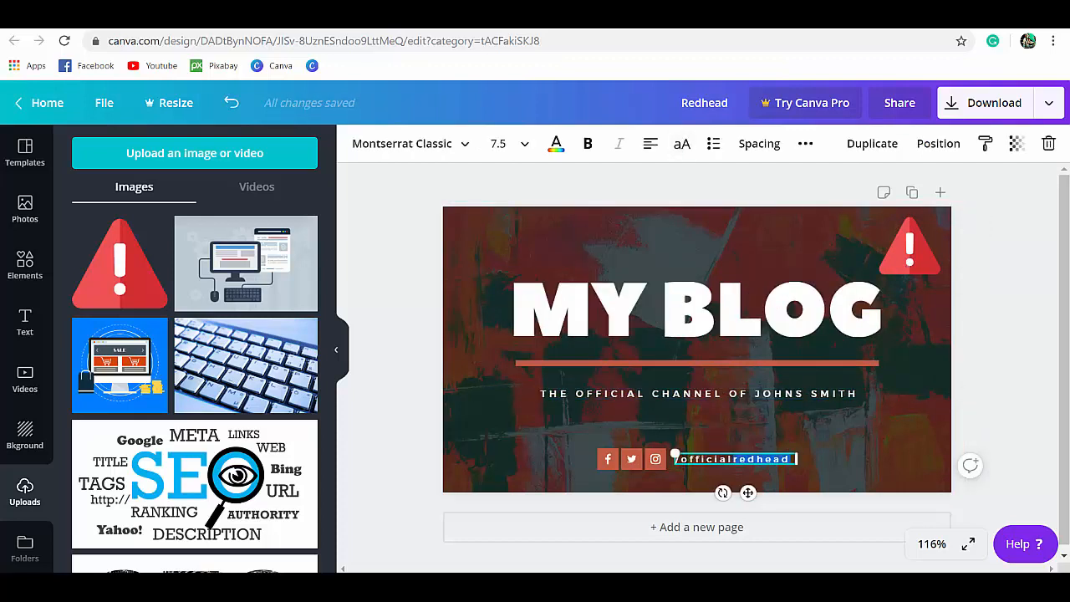
{"action": "key", "text": "ctrl+z"}
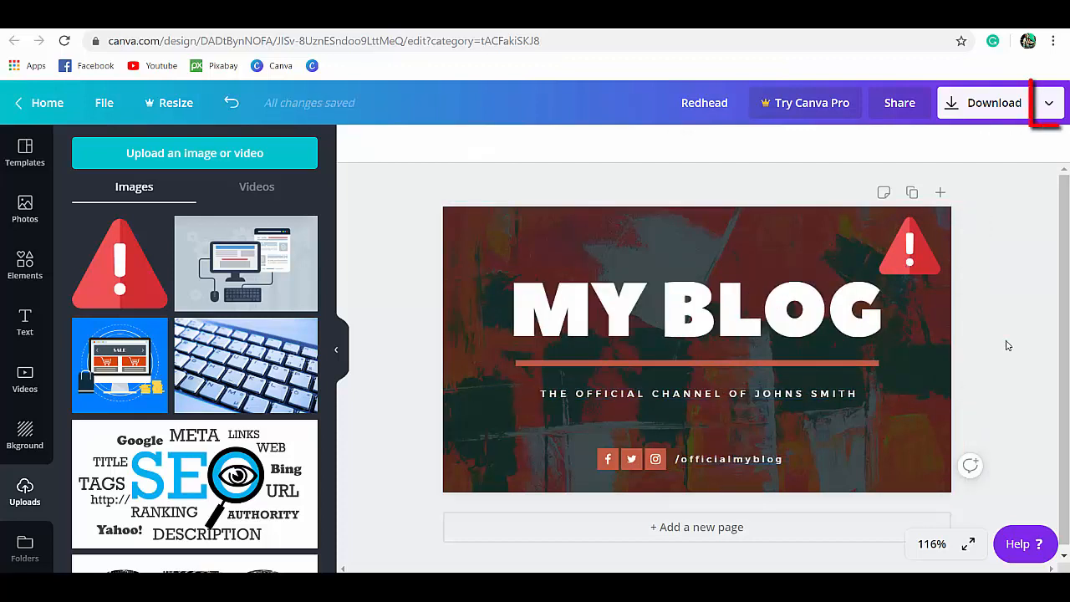
Download the banner as a PNG and view the downloaded Redhead.png in a maximised Photos window.
{"action": "left_click", "coordinate": [1041, 111]}
{"action": "left_click", "coordinate": [1034, 184]}
{"action": "left_click", "coordinate": [1034, 216]}
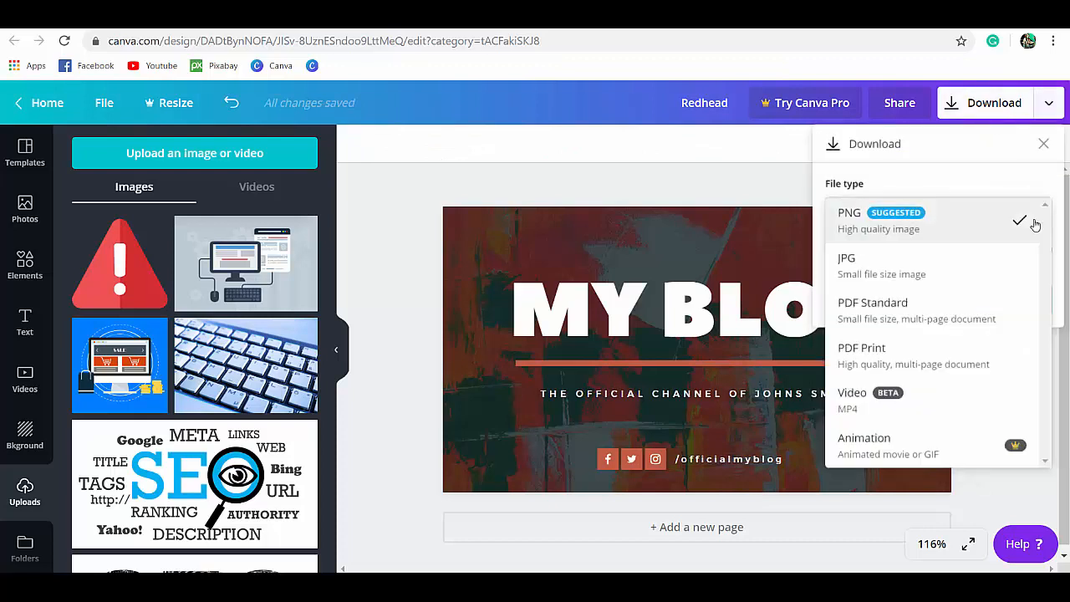
{"action": "left_click", "coordinate": [1035, 224]}
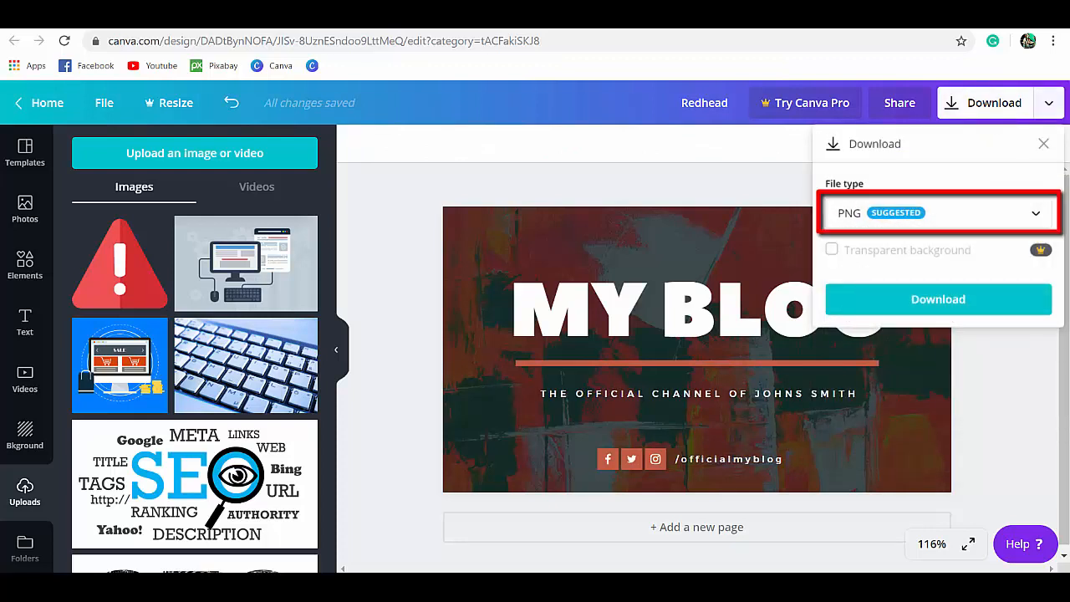
{"action": "left_click", "coordinate": [945, 298]}
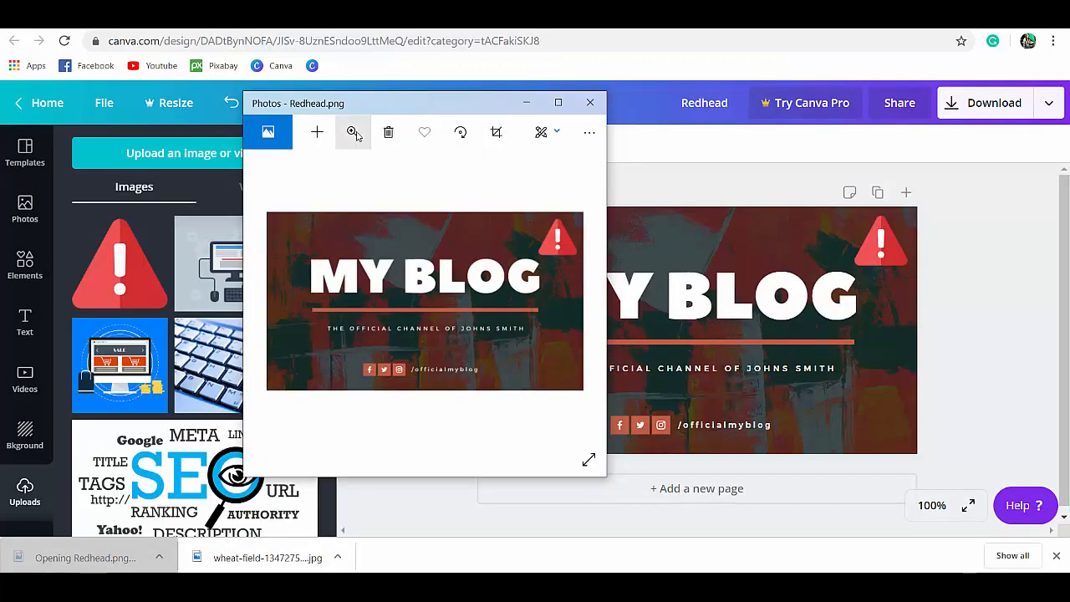
{"action": "left_click", "coordinate": [557, 102]}
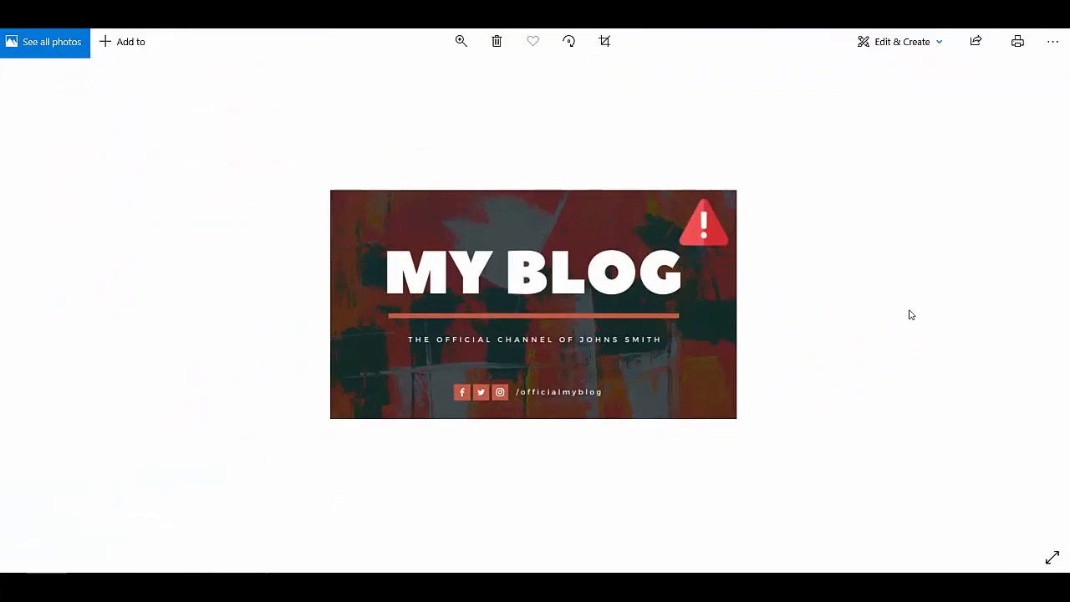
Back in Canva, add the Pexels app to the editor and search its free images for "business".
{"action": "scroll", "coordinate": [908, 315], "scroll_direction": "down", "scroll_amount": 2}
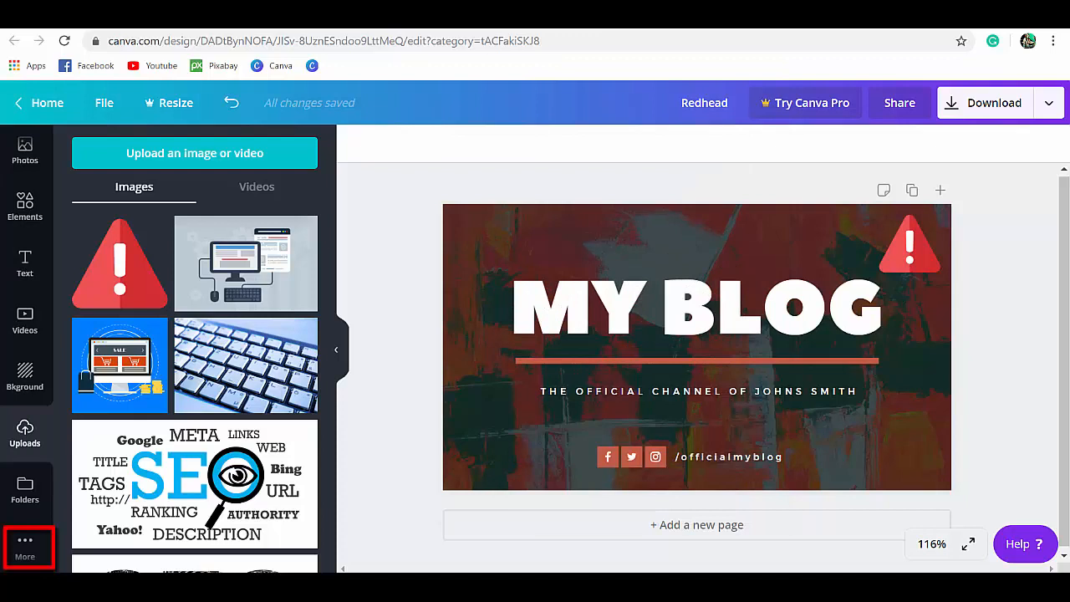
{"action": "left_click", "coordinate": [25, 544]}
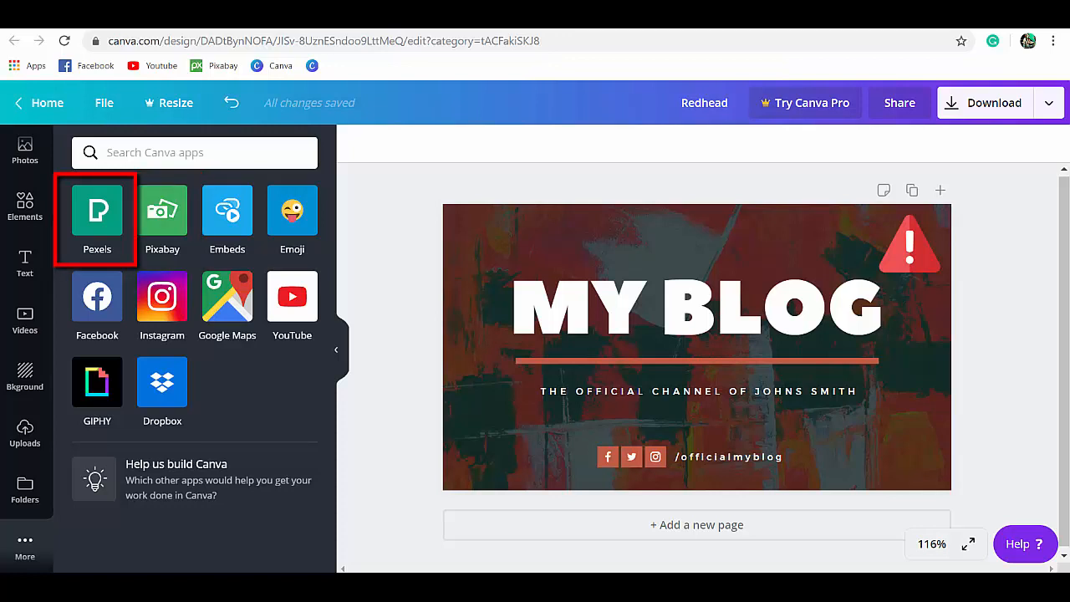
{"action": "left_click", "coordinate": [97, 211]}
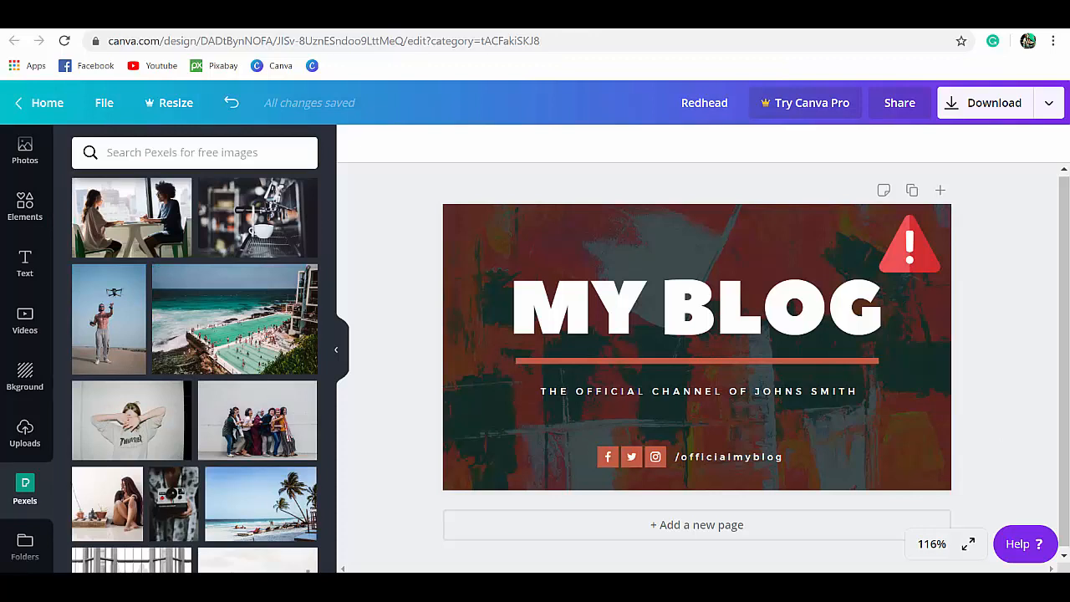
{"action": "left_click", "coordinate": [239, 151]}
{"action": "type", "text": "business"}
{"action": "key", "text": "Return"}
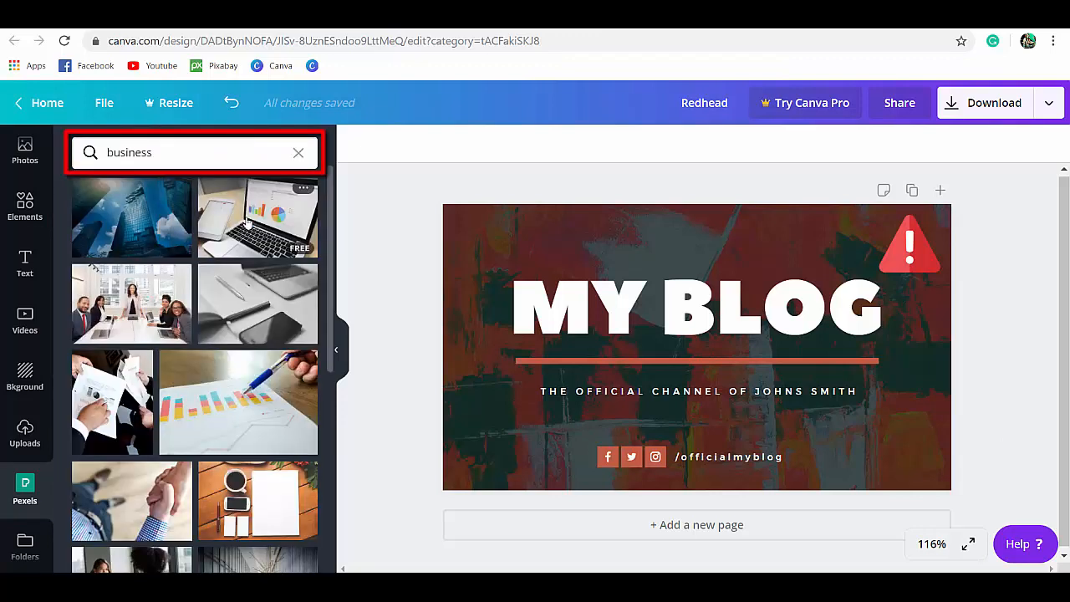
{"action": "left_click", "coordinate": [247, 221]}
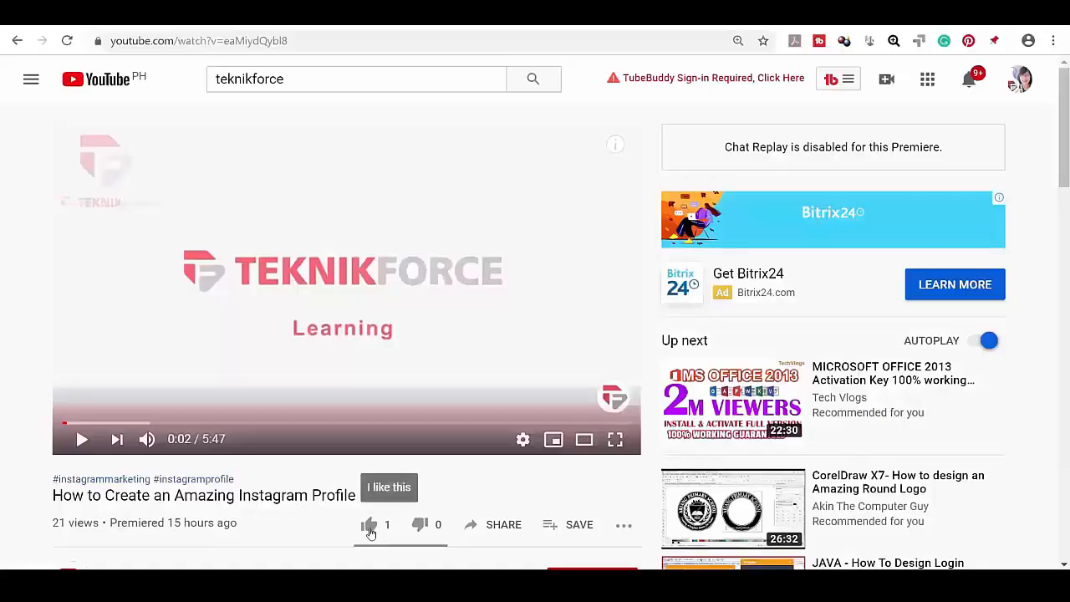
On YouTube, like the video "How to Create an Amazing Instagram Profile" and subscribe to the Teknikforce channel.
{"action": "left_click", "coordinate": [369, 527]}
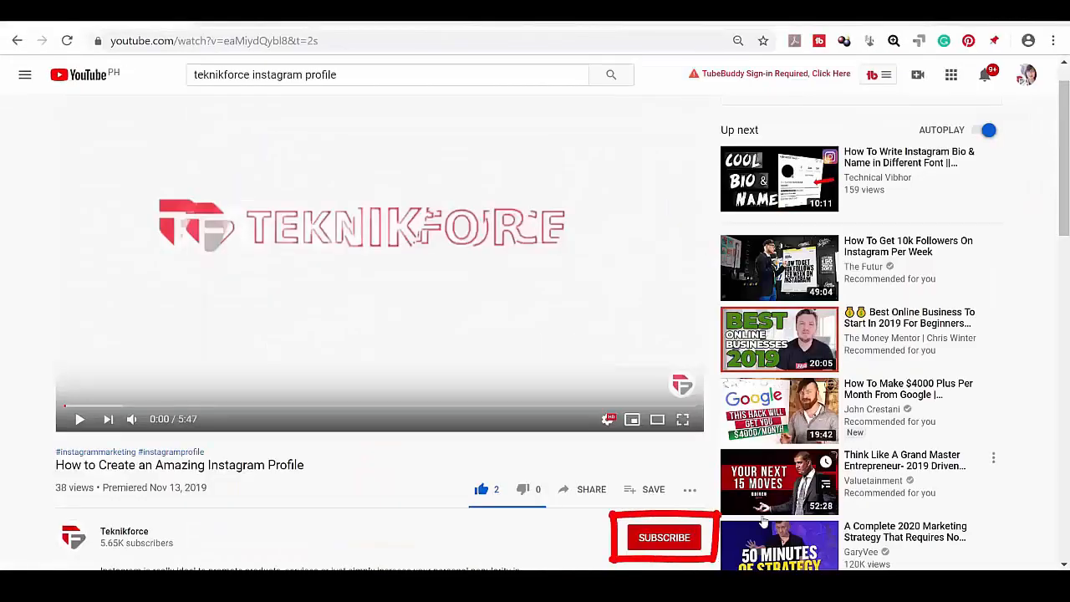
{"action": "left_click", "coordinate": [688, 542]}
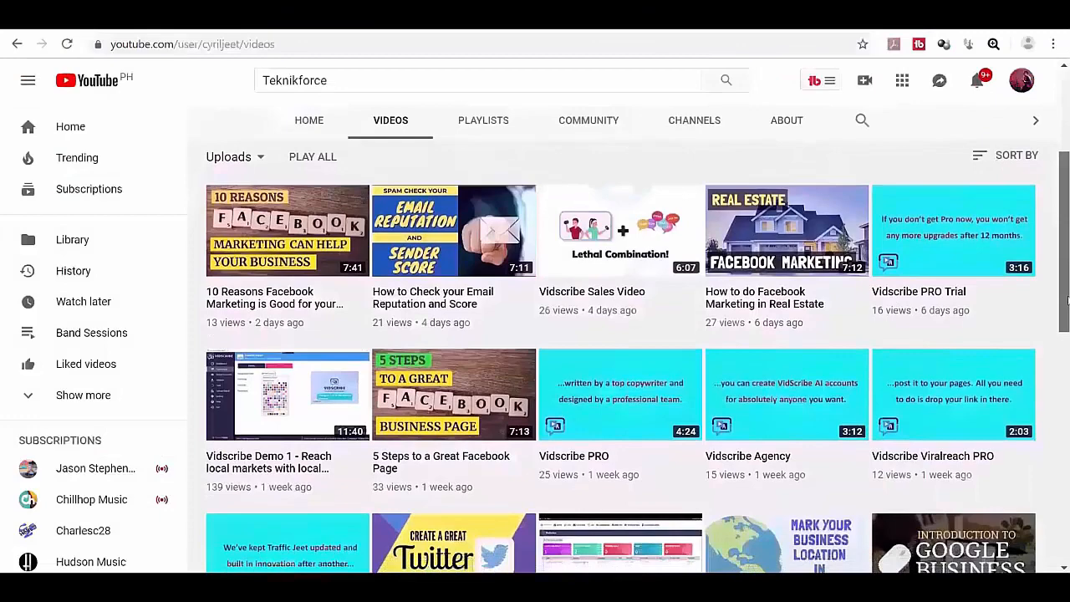
Look through the Teknikforce channel's uploaded videos on YouTube and the product categories on teknikforce.com.
{"action": "scroll", "coordinate": [620, 338], "scroll_direction": "down", "scroll_amount": 3}
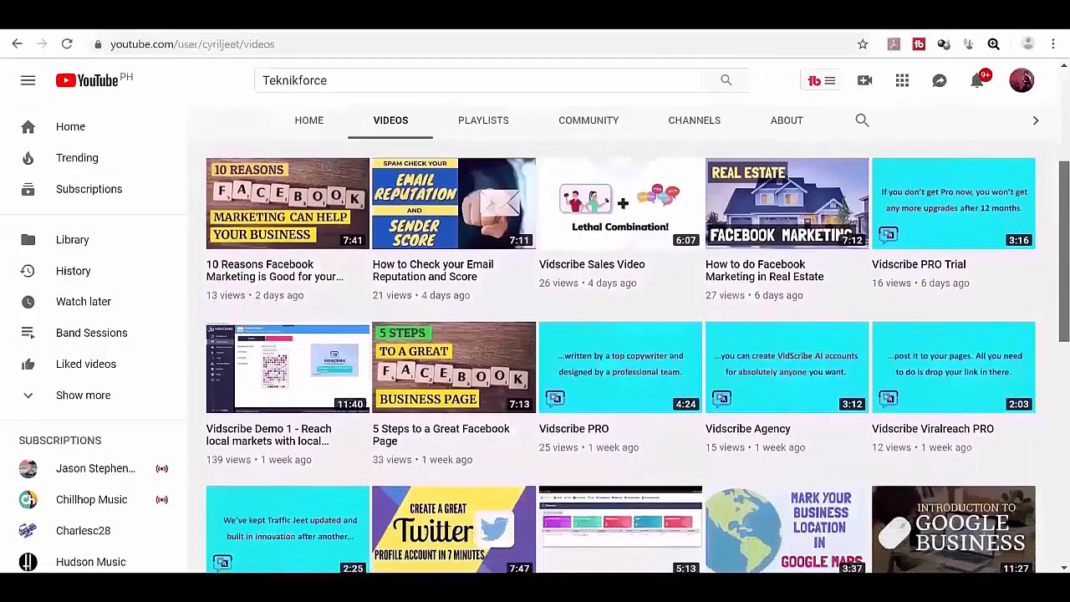
{"action": "scroll", "coordinate": [620, 338], "scroll_direction": "down", "scroll_amount": 2}
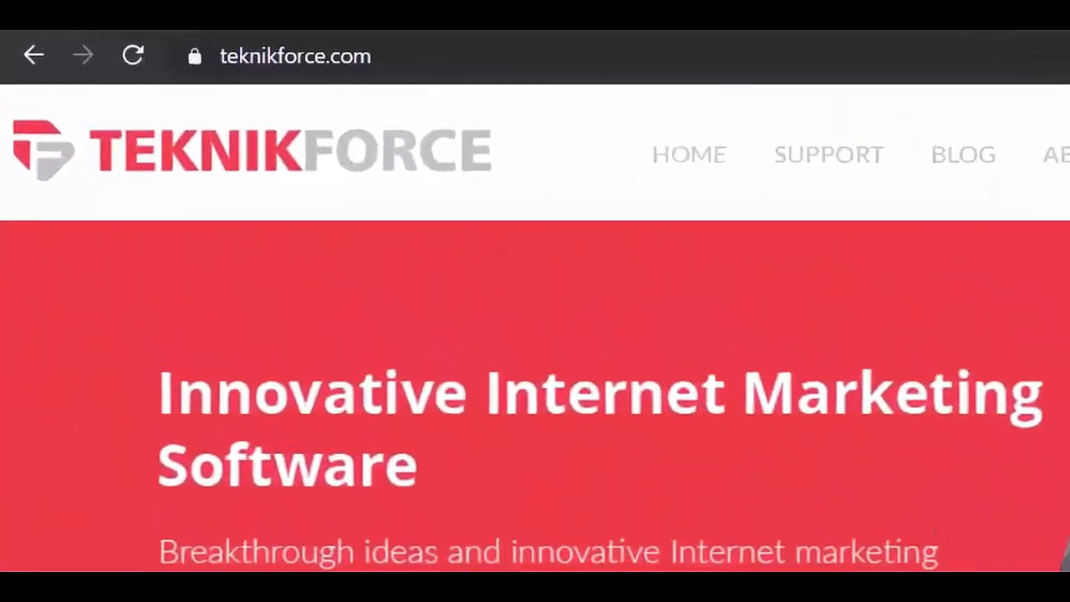
{"action": "scroll", "coordinate": [534, 334], "scroll_direction": "down", "scroll_amount": 5}
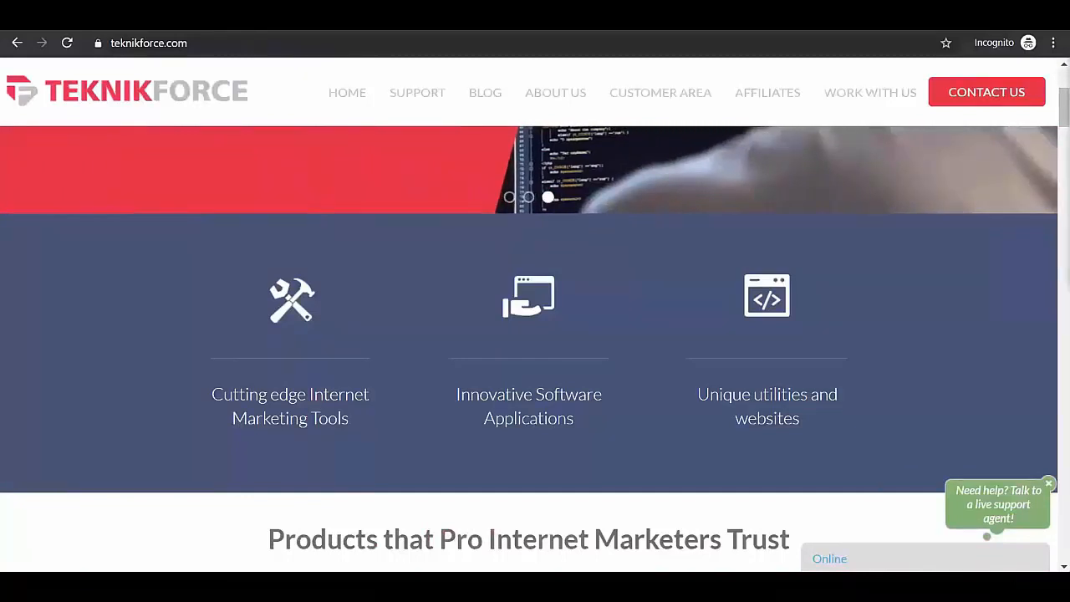
{"action": "scroll", "coordinate": [986, 334], "scroll_direction": "down", "scroll_amount": 5}
{"action": "scroll", "coordinate": [982, 318], "scroll_direction": "down", "scroll_amount": 5}
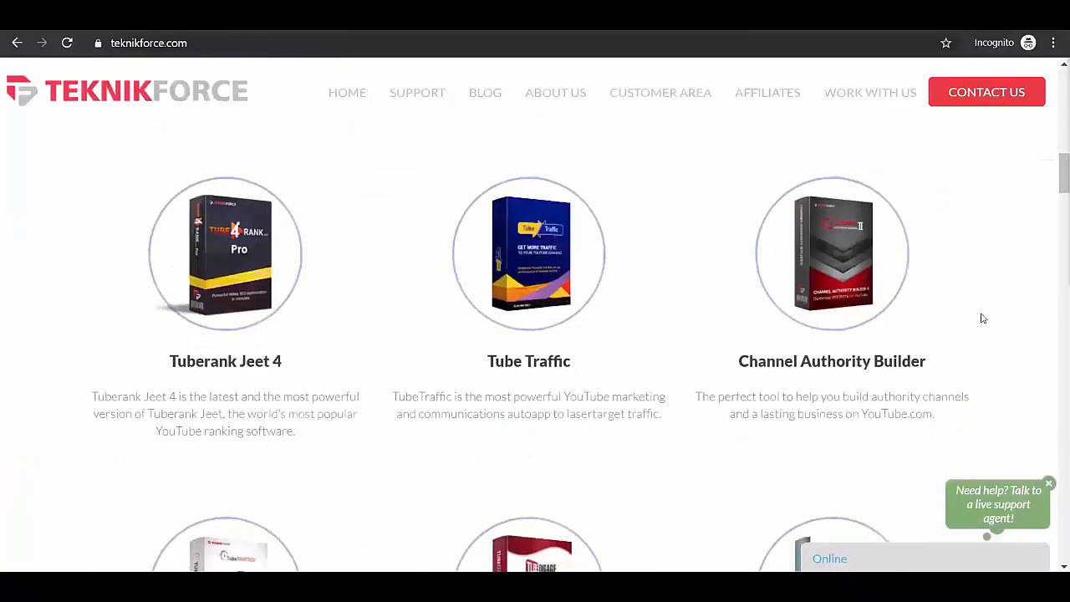
{"action": "scroll", "coordinate": [982, 318], "scroll_direction": "down", "scroll_amount": 8}
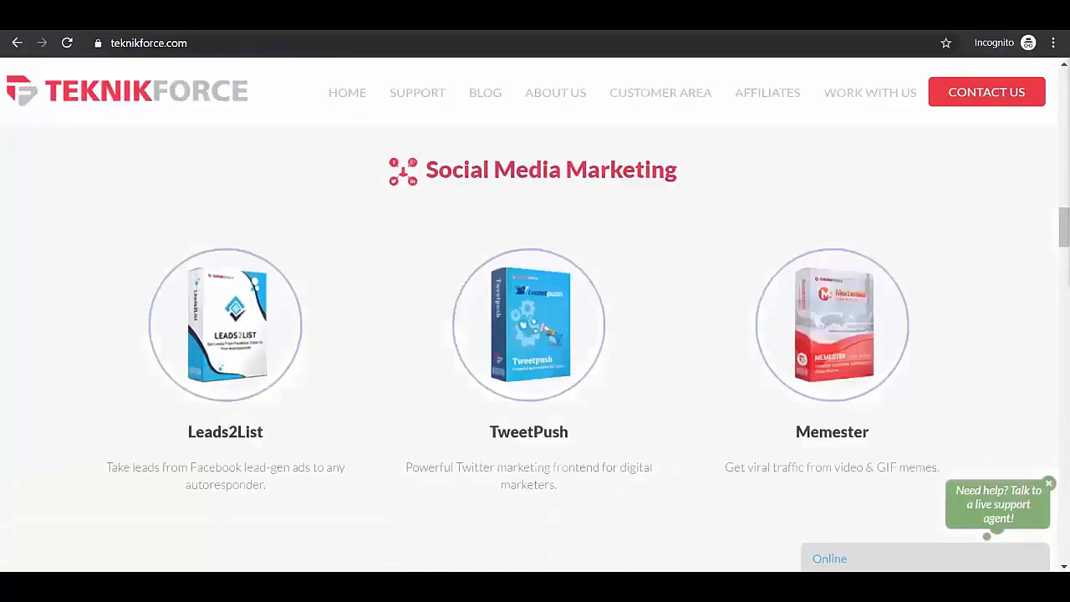
{"action": "scroll", "coordinate": [535, 334], "scroll_direction": "down", "scroll_amount": 7}
{"action": "scroll", "coordinate": [1063, 371], "scroll_direction": "down", "scroll_amount": 5}
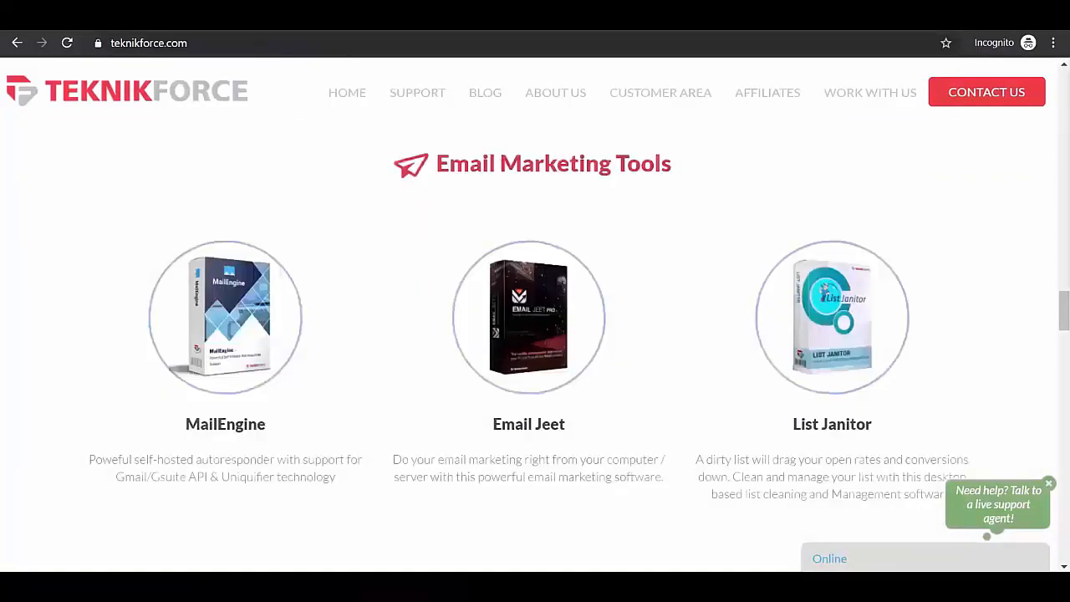
{"action": "scroll", "coordinate": [1063, 370], "scroll_direction": "down", "scroll_amount": 5}
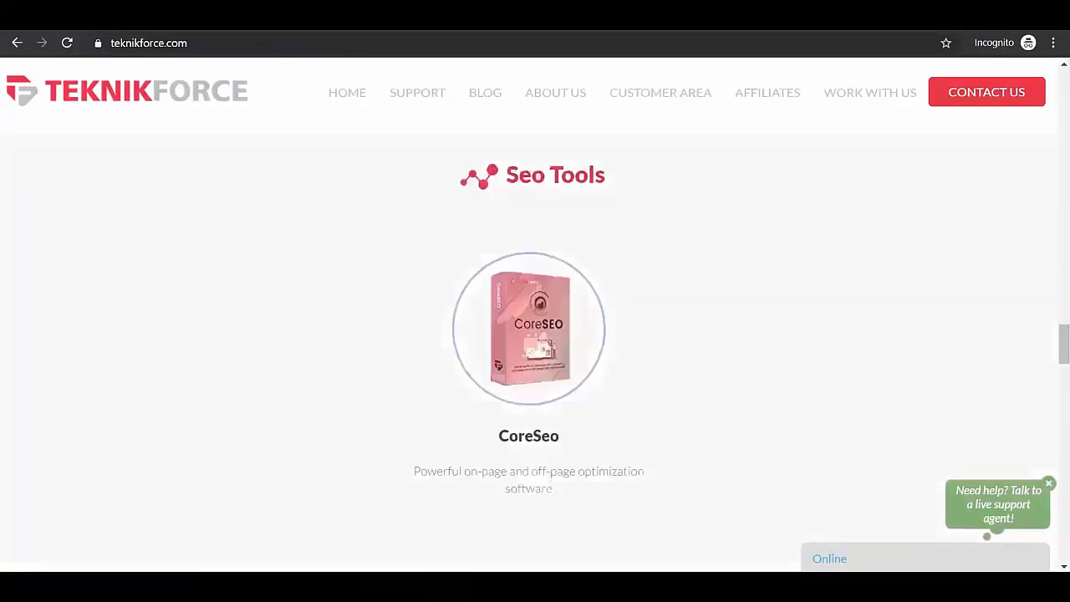
{"action": "scroll", "coordinate": [535, 334], "scroll_direction": "down", "scroll_amount": 4}
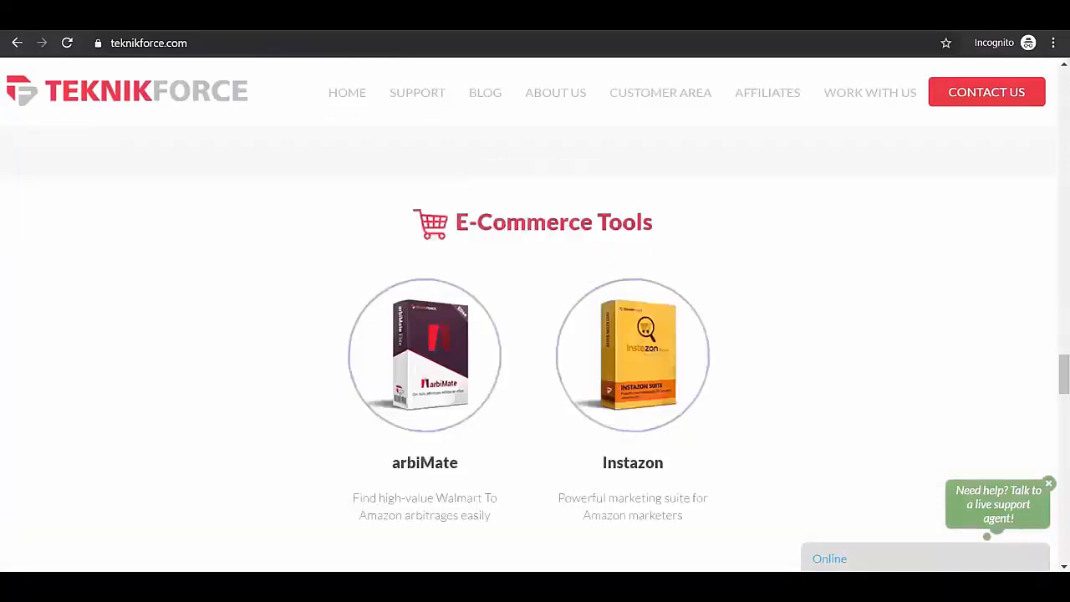
{"action": "scroll", "coordinate": [535, 334], "scroll_direction": "down", "scroll_amount": 5}
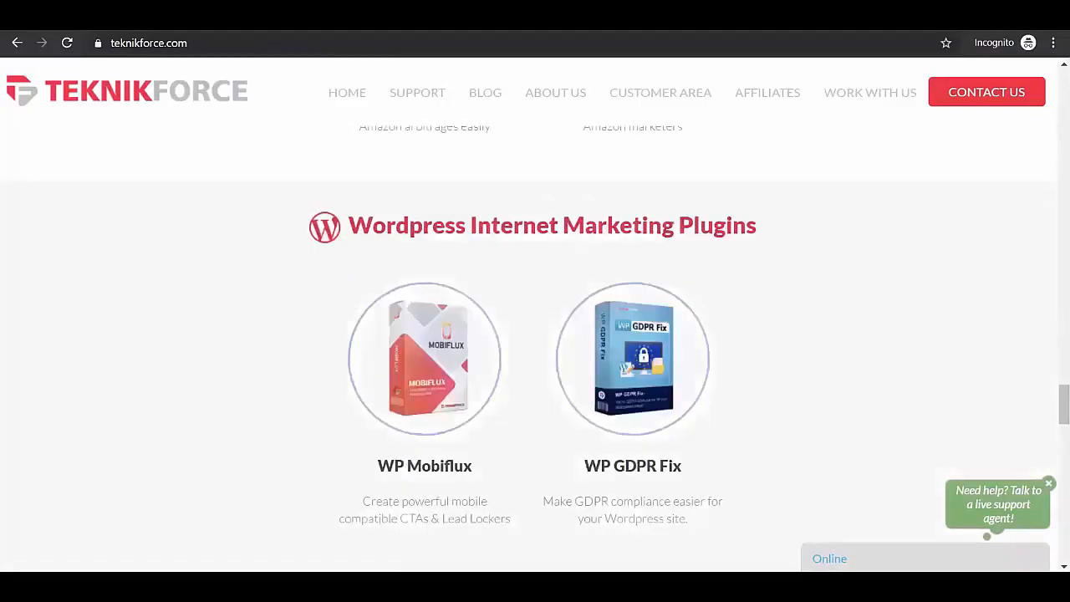